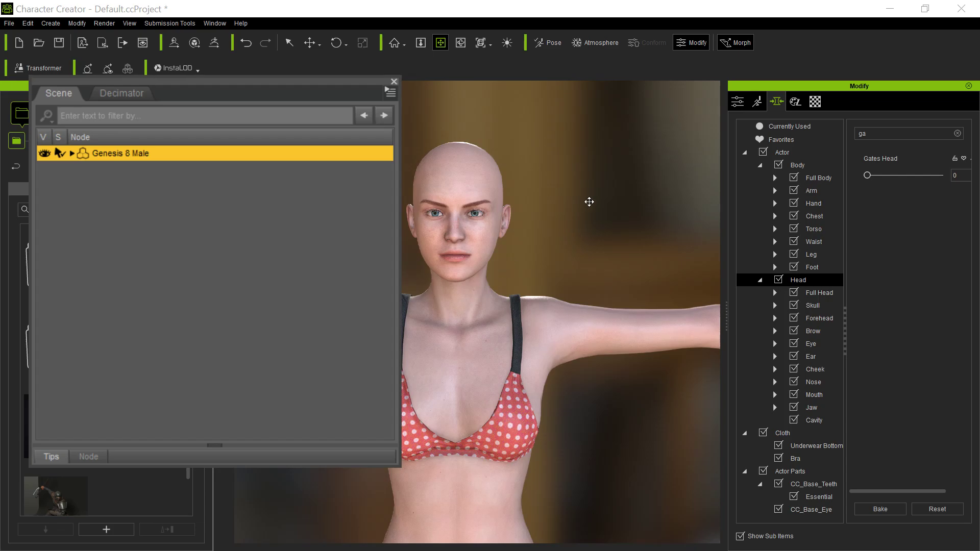
Close the floating Scene panel and frame the female character's head and shoulders.
click(570, 149)
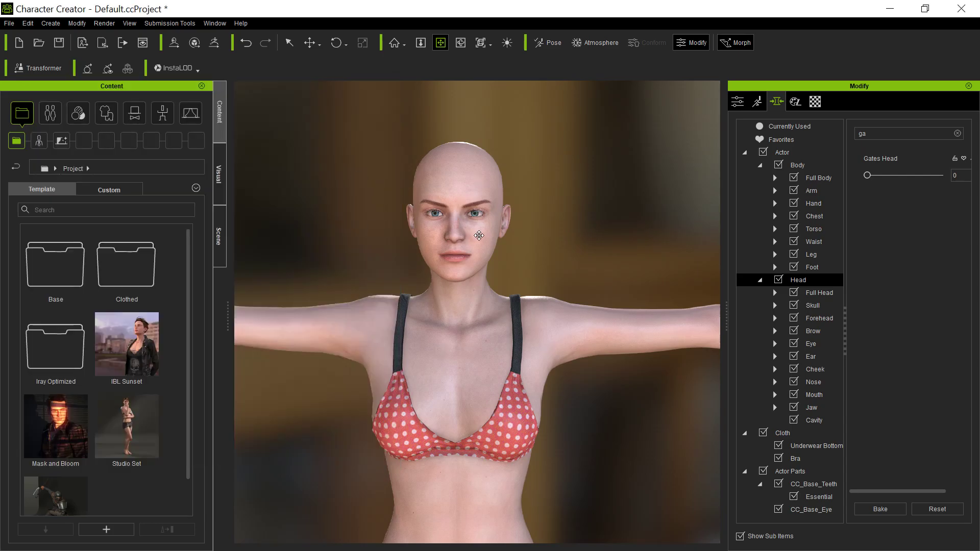
middle_drag(532, 232, 537, 246)
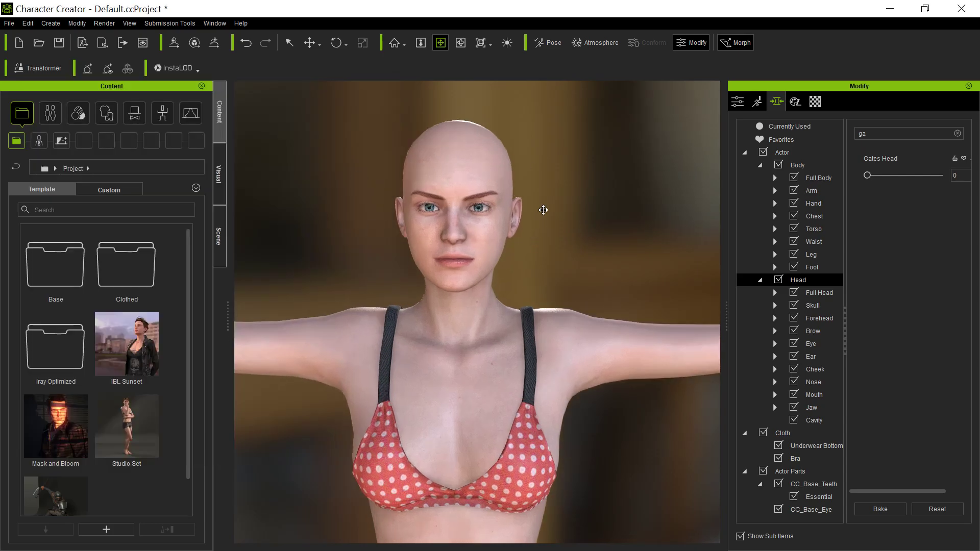
scroll(558, 269, up, 2)
right_drag(562, 263, 562, 245)
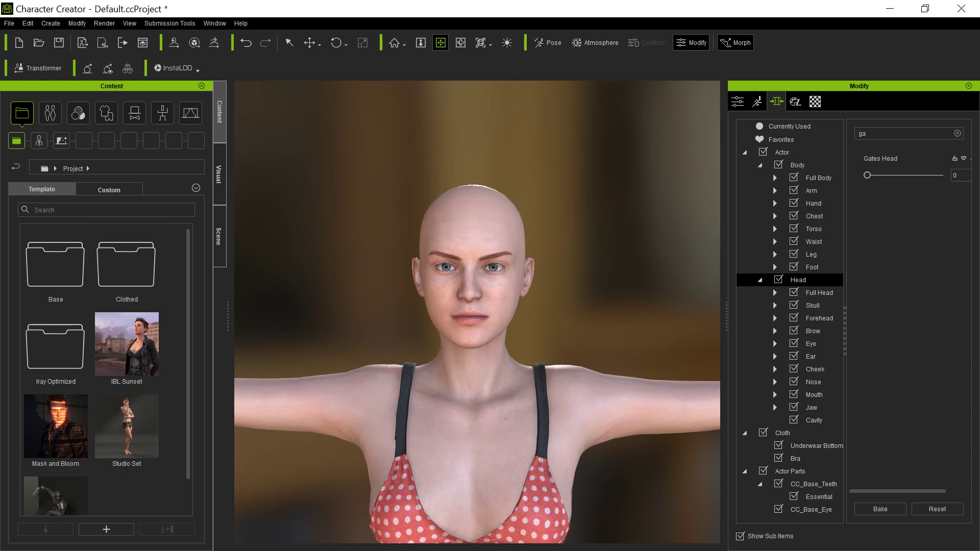
Switch to DAZ Studio, reposition its window and maximize it.
key(alt+Tab)
drag(156, 51, 476, 23)
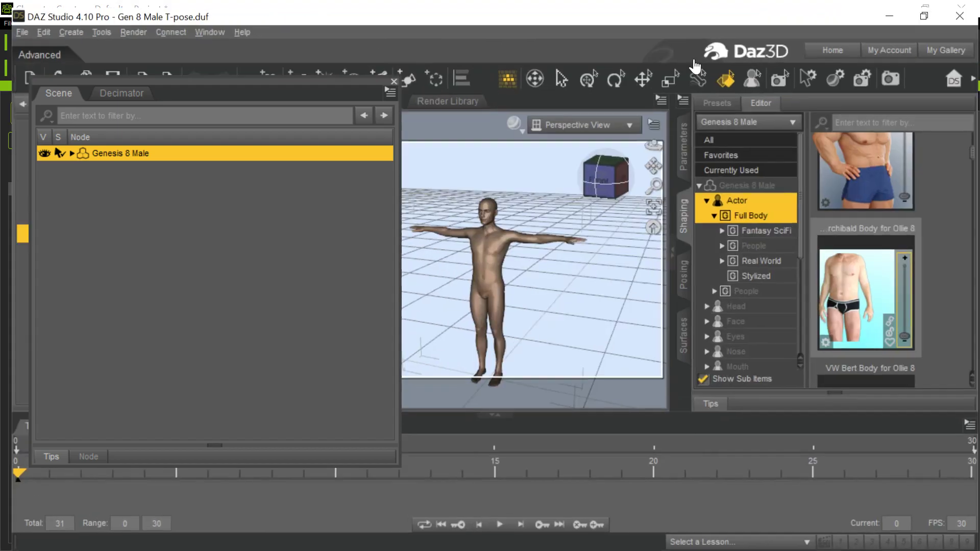
click(774, 20)
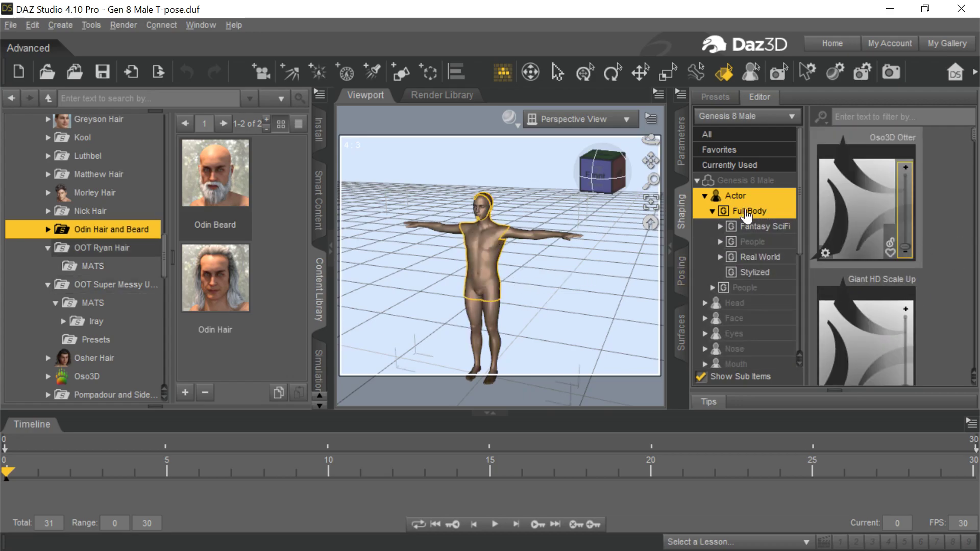
Scroll through the Genesis 8 Male shape preset cards in the Shaping tab.
scroll(948, 240, down, 2)
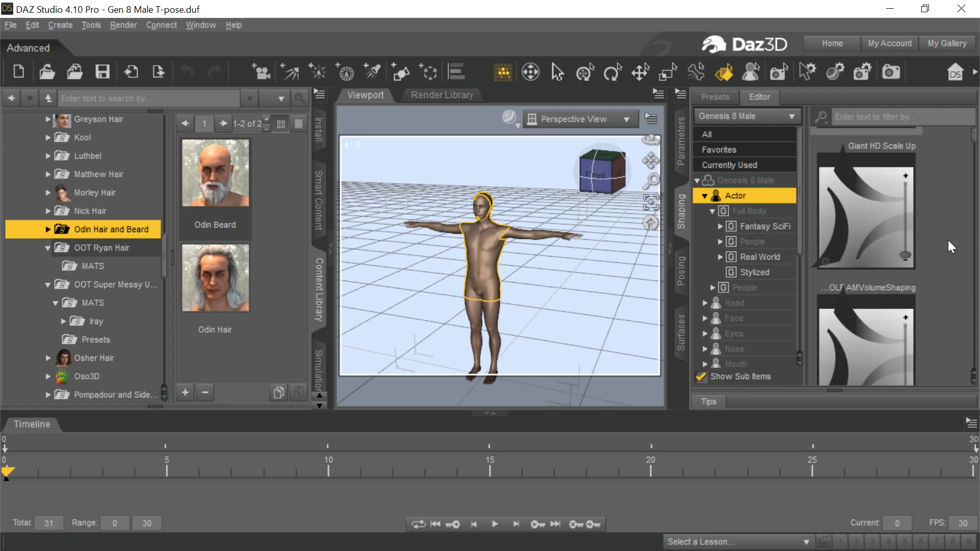
scroll(948, 240, down, 10)
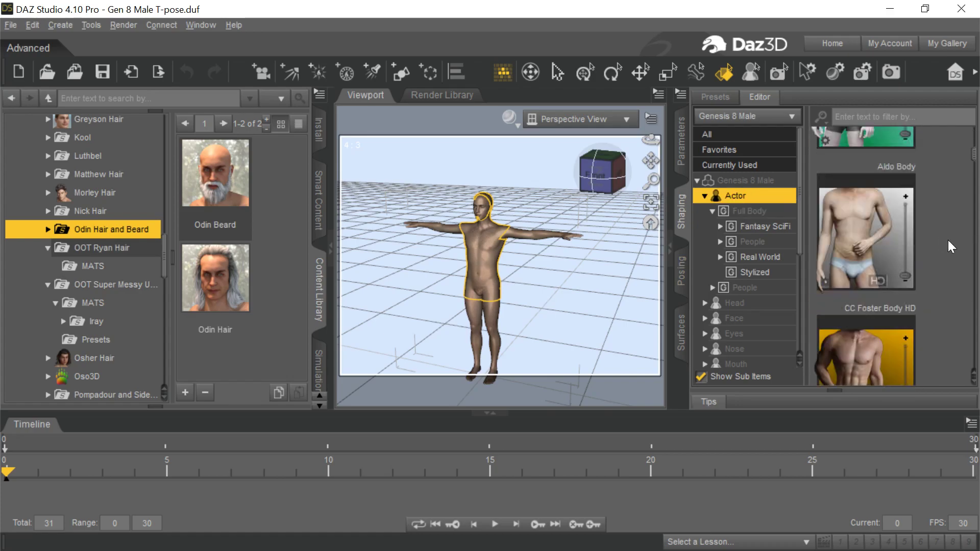
scroll(948, 240, down, 10)
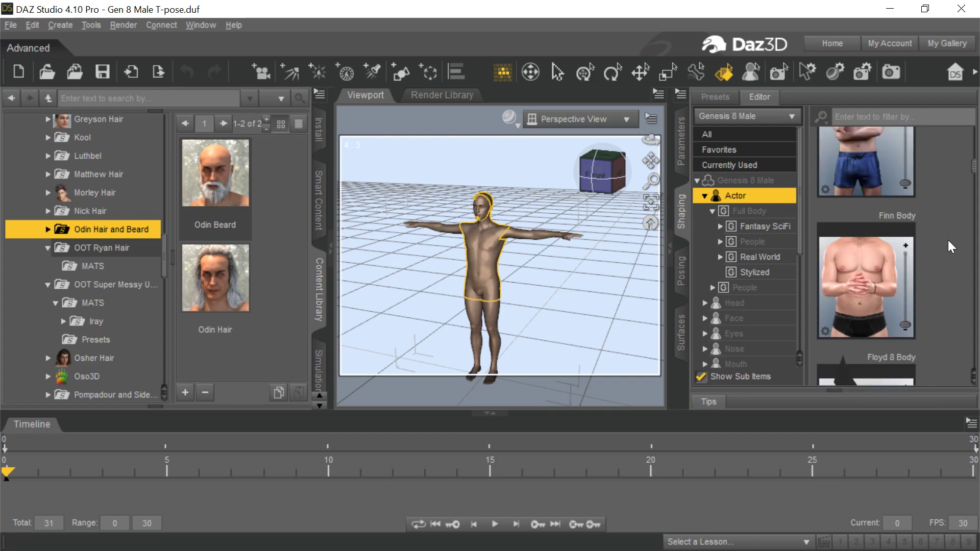
scroll(948, 240, down, 8)
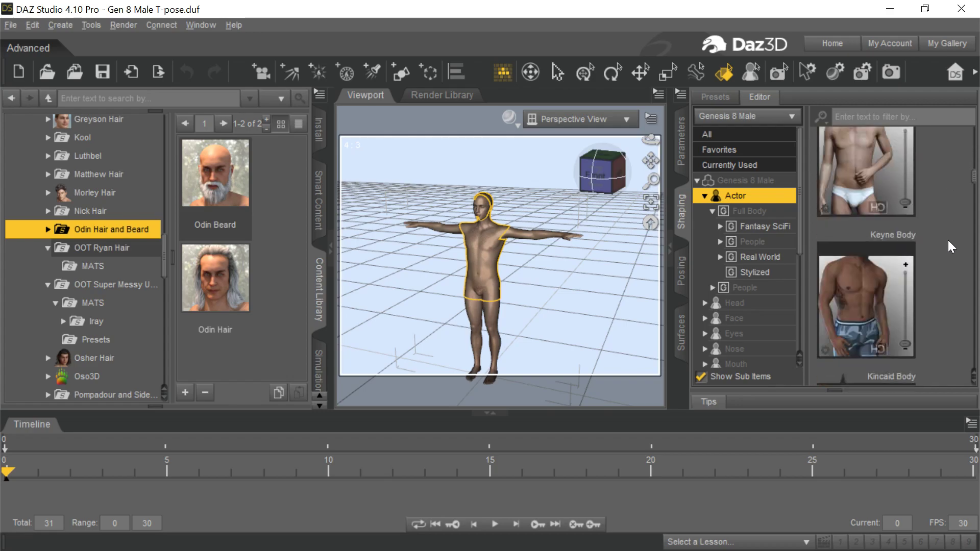
scroll(948, 239, down, 3)
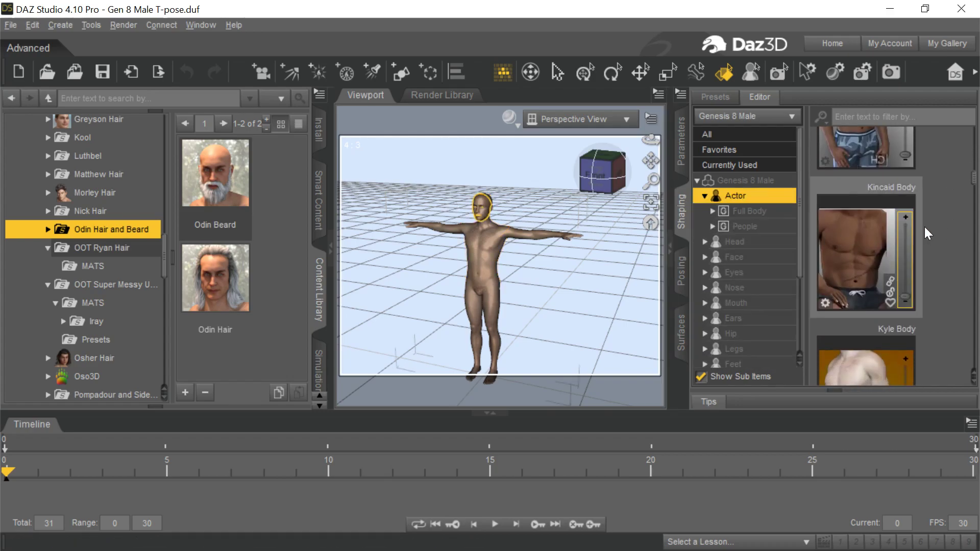
scroll(934, 225, down, 6)
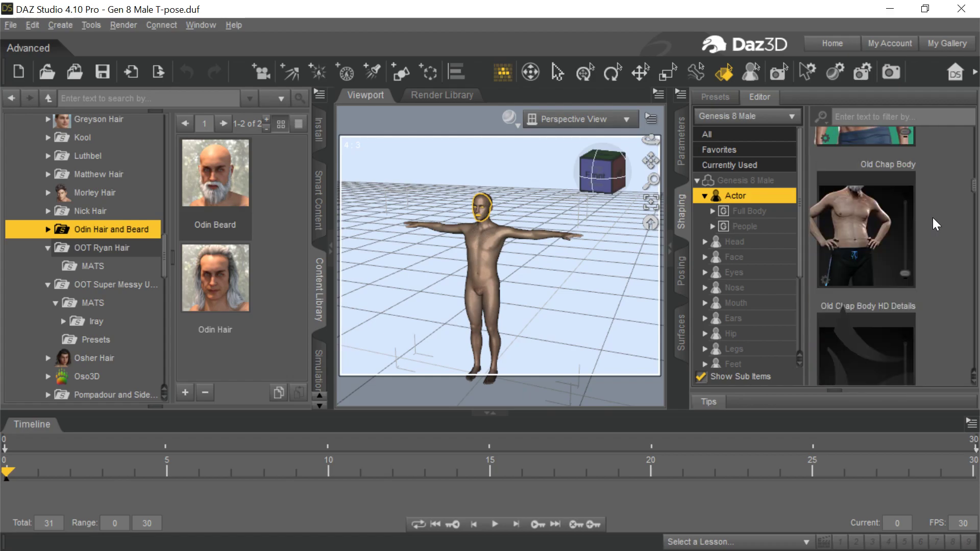
scroll(933, 219, down, 10)
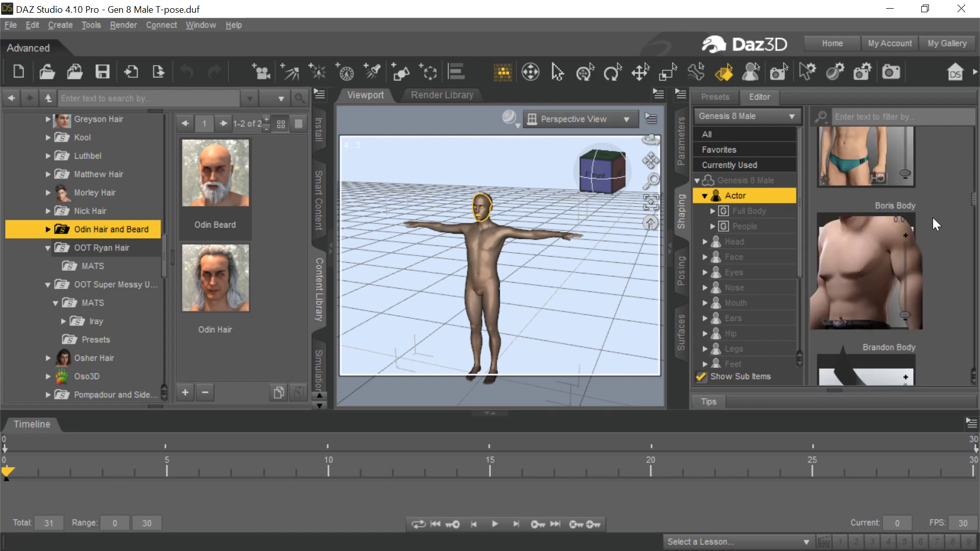
drag(973, 206, 971, 353)
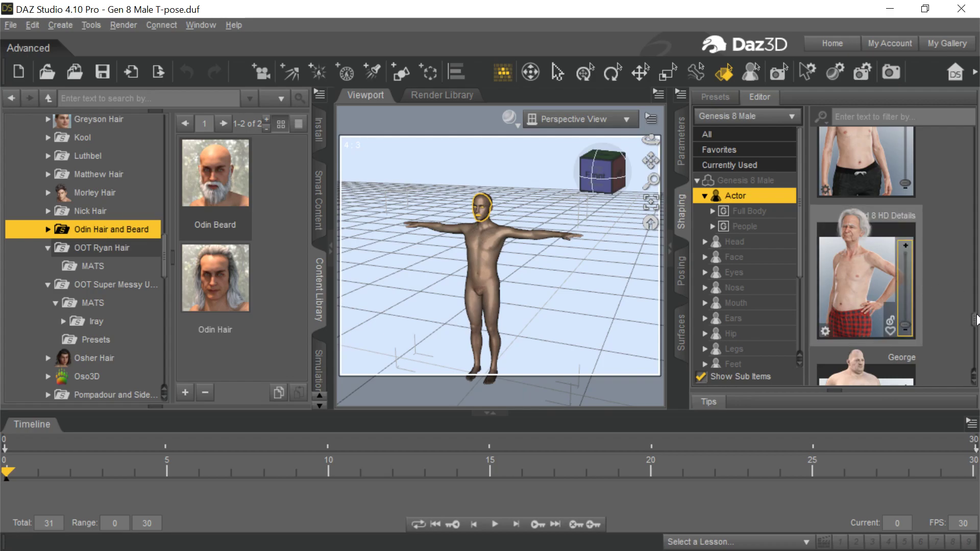
Dial the Floyd 8 shape and its HD Details morph to 100% on Genesis 8 Male.
scroll(863, 194, up, 1)
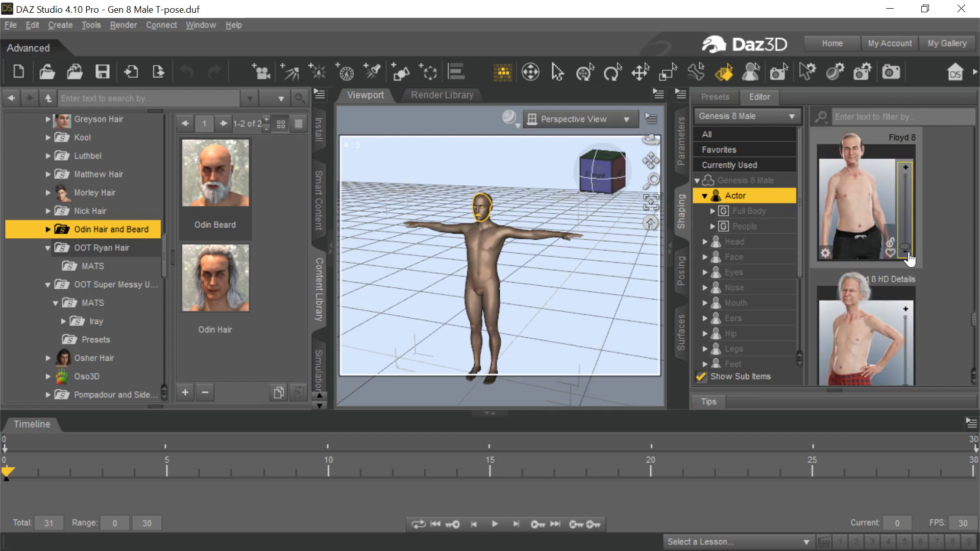
drag(903, 243, 895, 153)
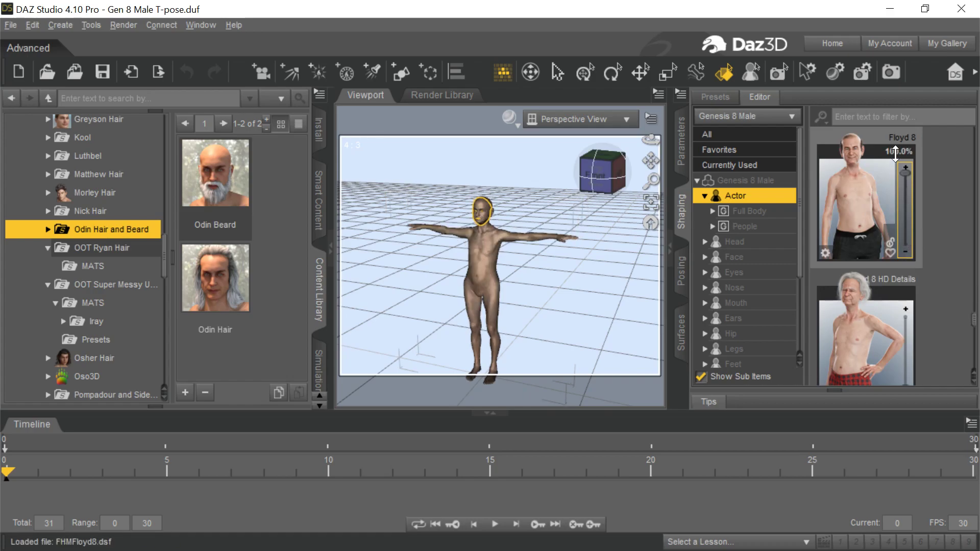
scroll(877, 331, down, 1)
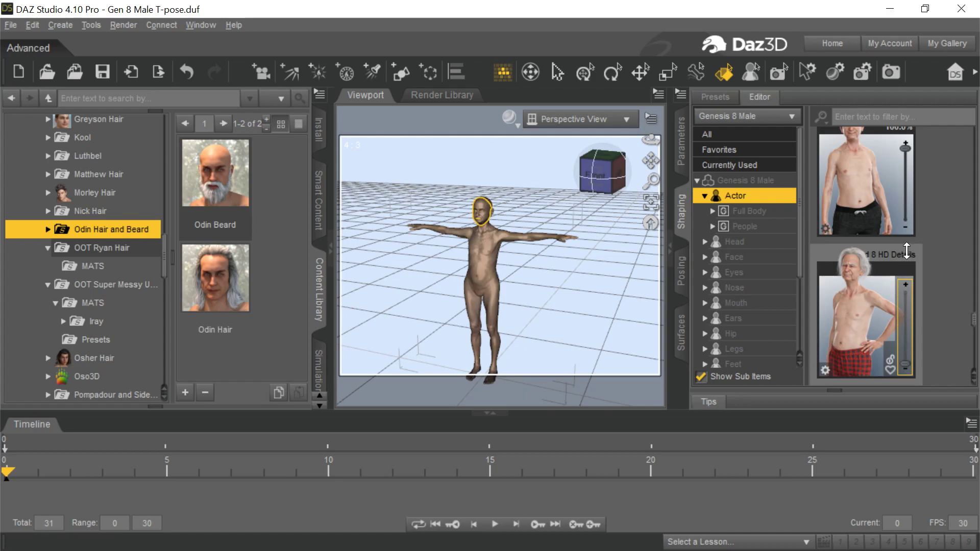
click(906, 290)
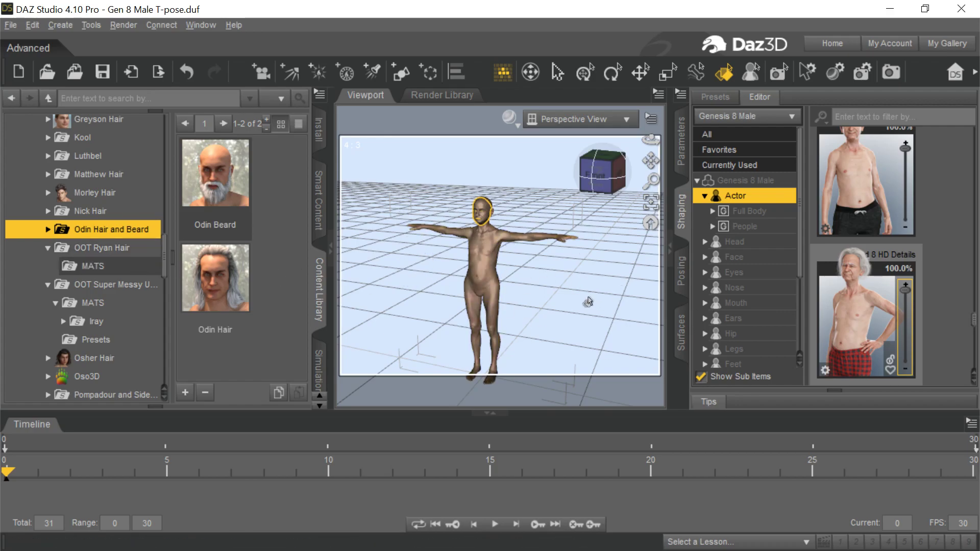
Export the figure as Floyd Head.fbx into Documents\Exports, accepting the FBX options.
click(9, 26)
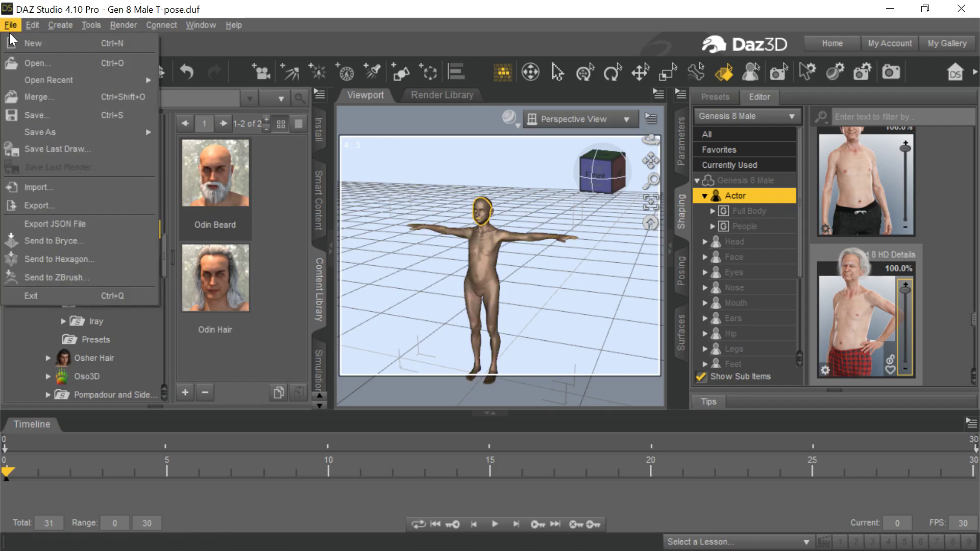
click(69, 203)
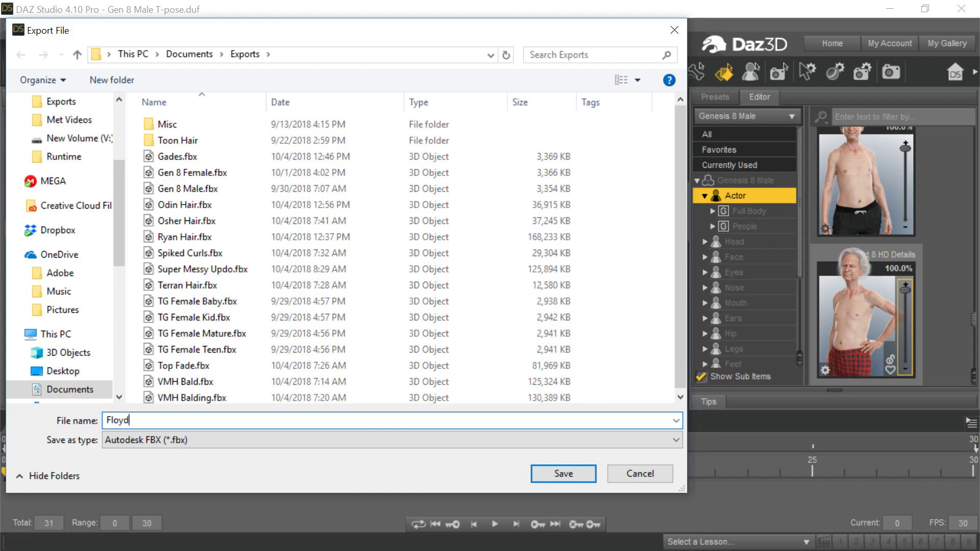
key(Return)
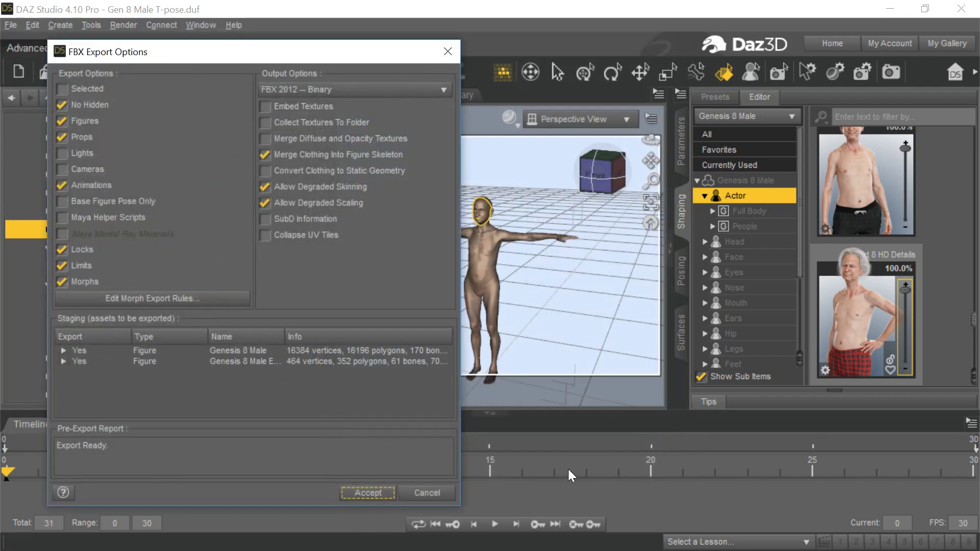
click(370, 493)
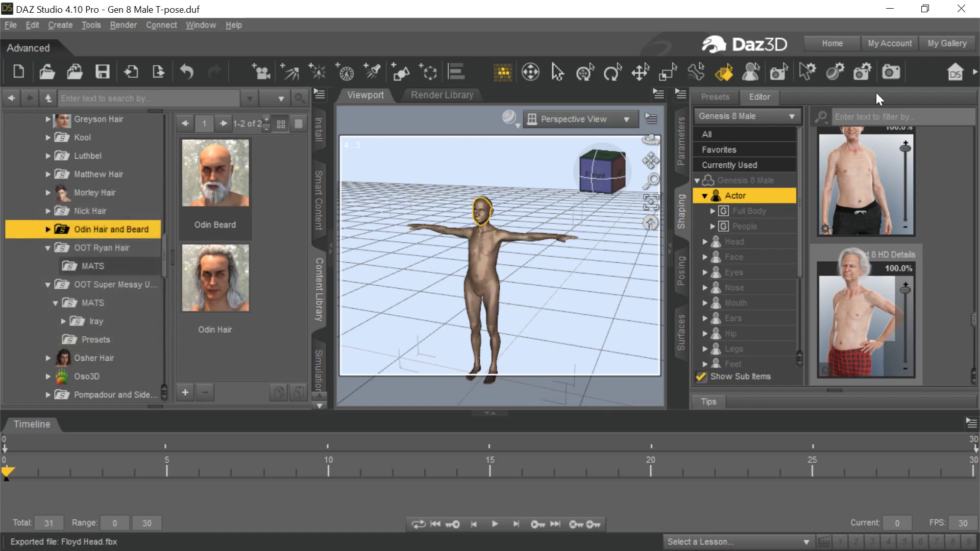
Minimize DAZ Studio and import Floyd Head.fbx, declining to save and confirming the report.
click(890, 9)
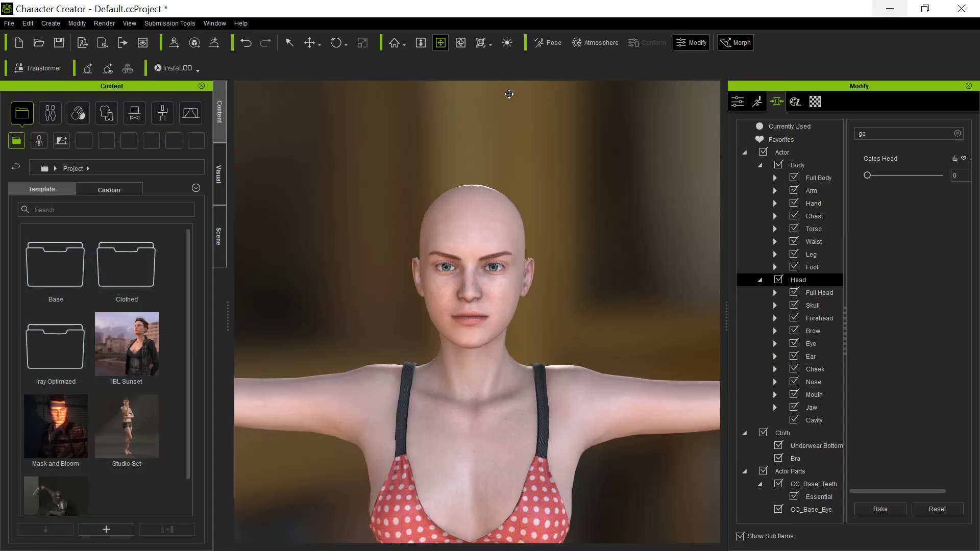
click(118, 48)
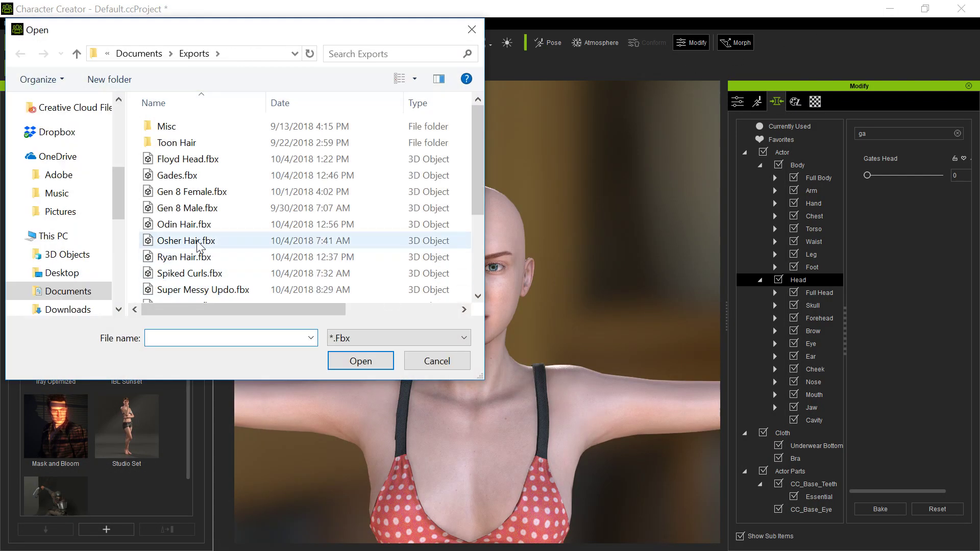
click(173, 161)
click(360, 361)
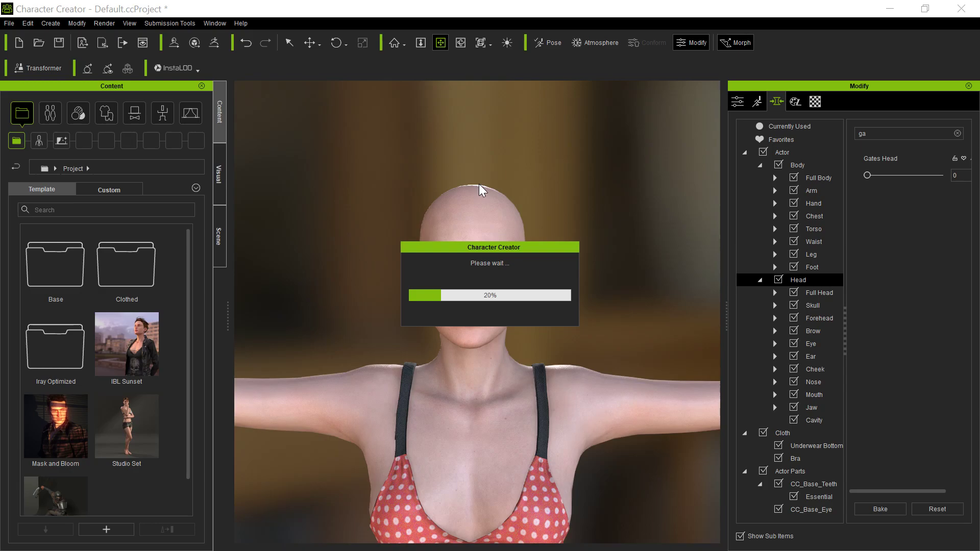
click(490, 309)
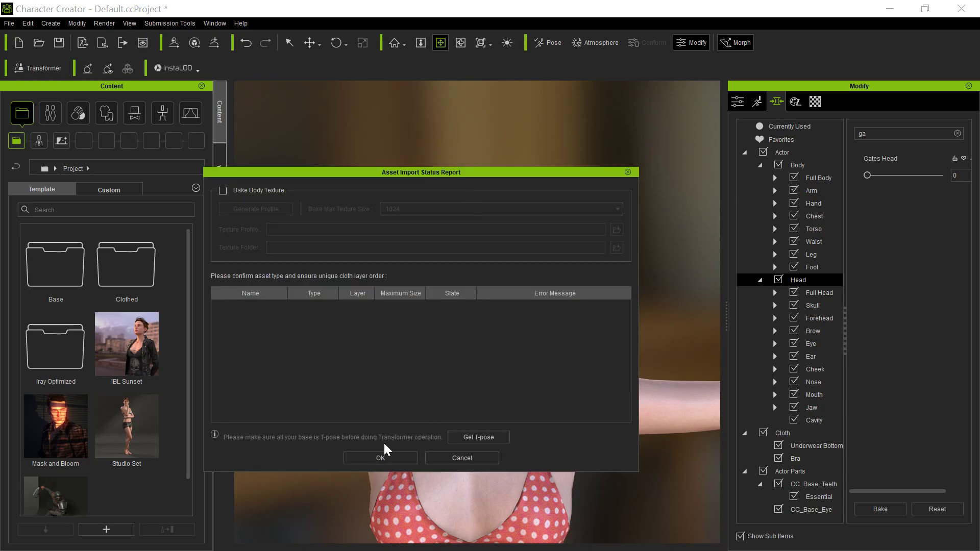
click(376, 462)
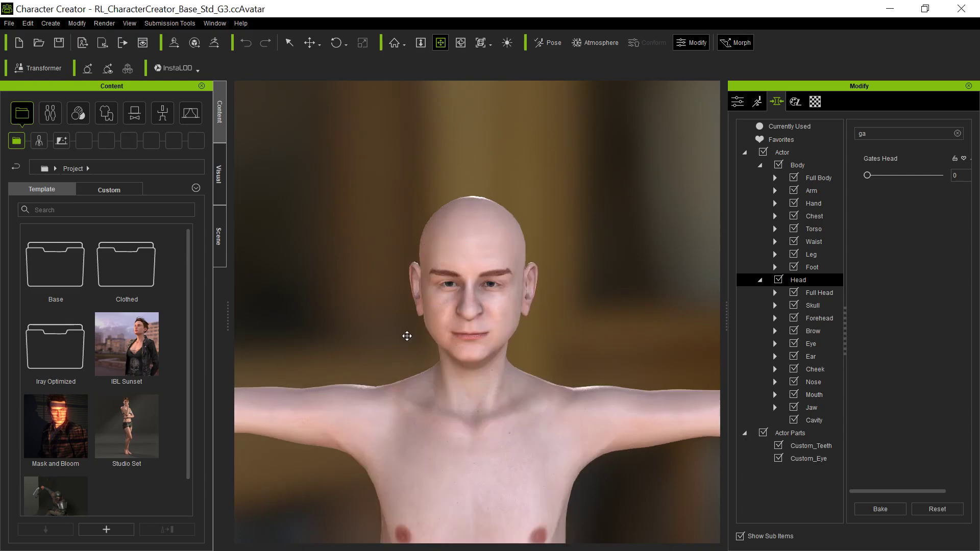
Zoom in on the Floyd character's face and browse the Create and Modify menus.
drag(407, 336, 408, 285)
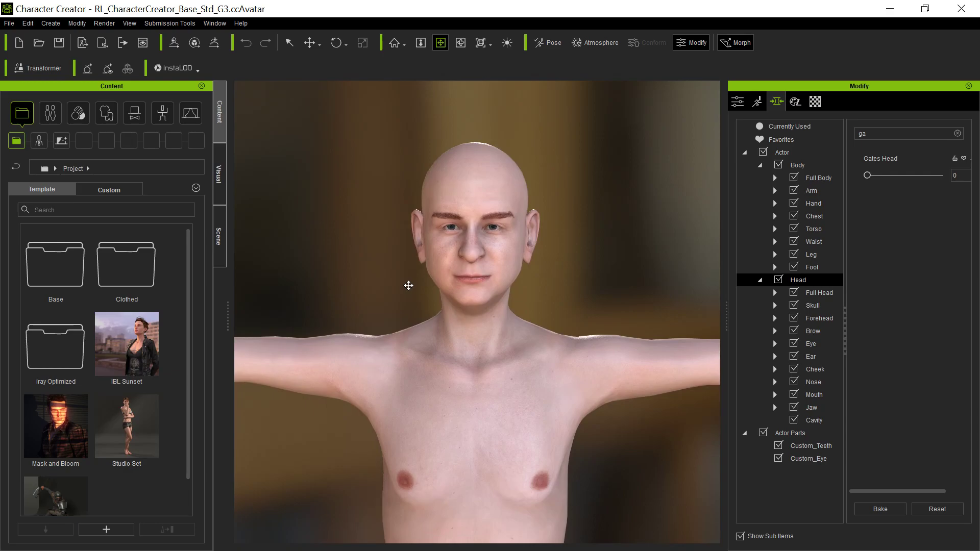
scroll(409, 286, up, 5)
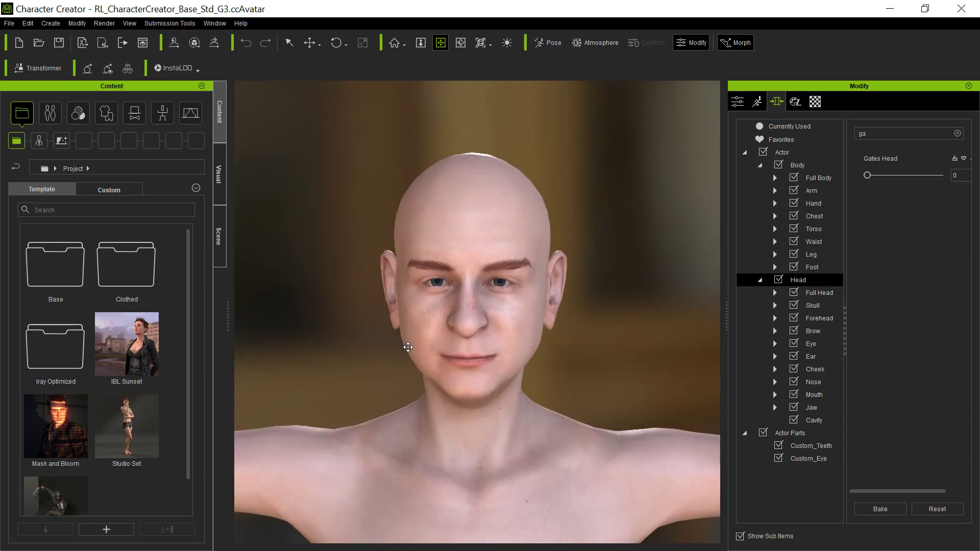
scroll(406, 331, up, 2)
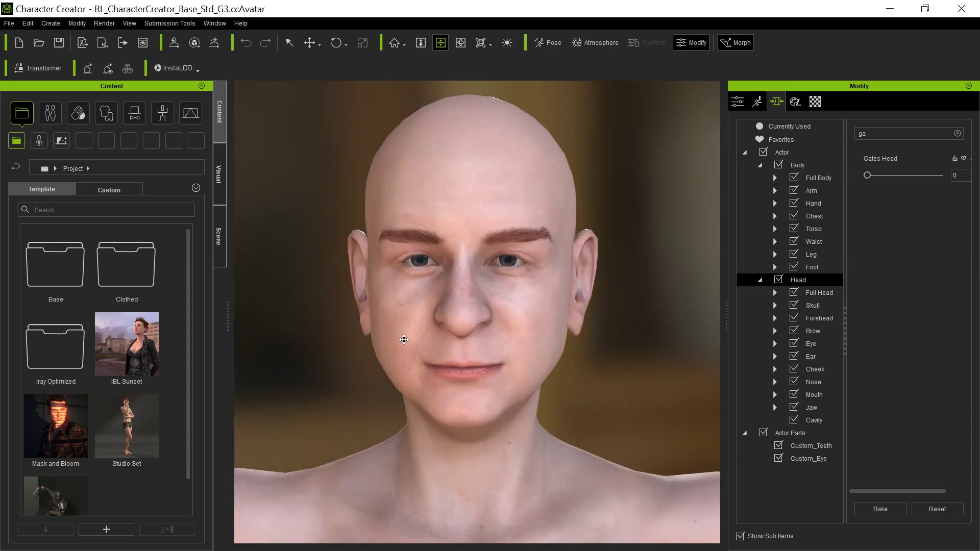
scroll(405, 334, up, 2)
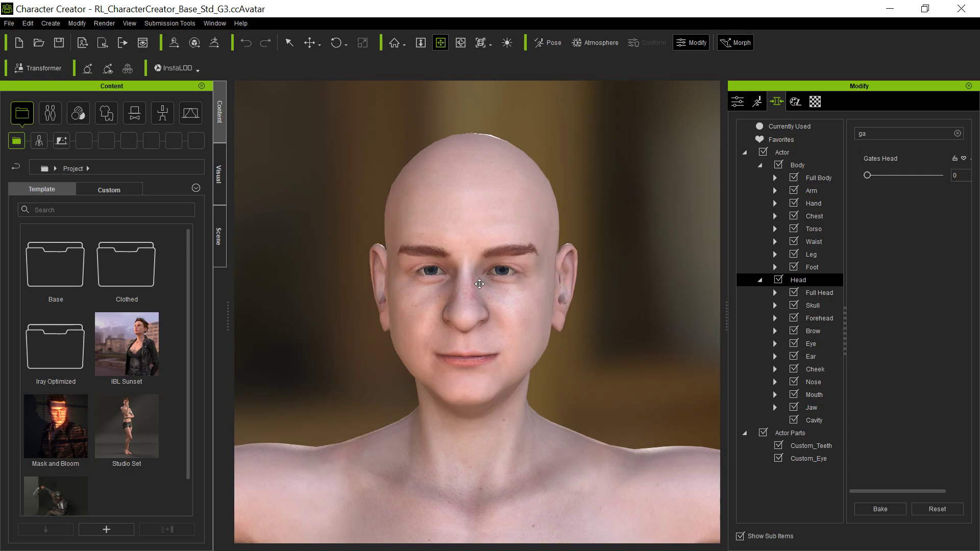
click(60, 25)
click(76, 23)
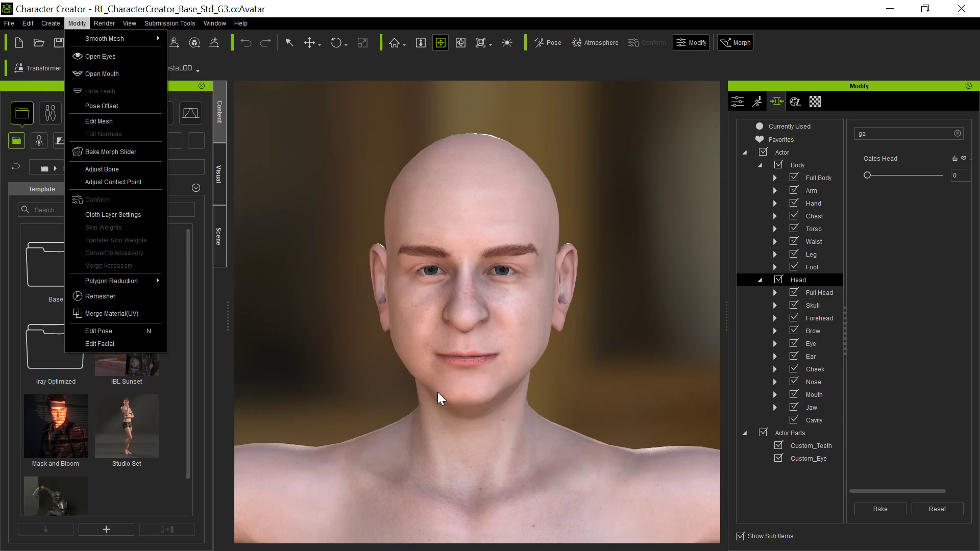
Send the character to iClone 7 via File > Export > Send Character to iClone.
click(325, 316)
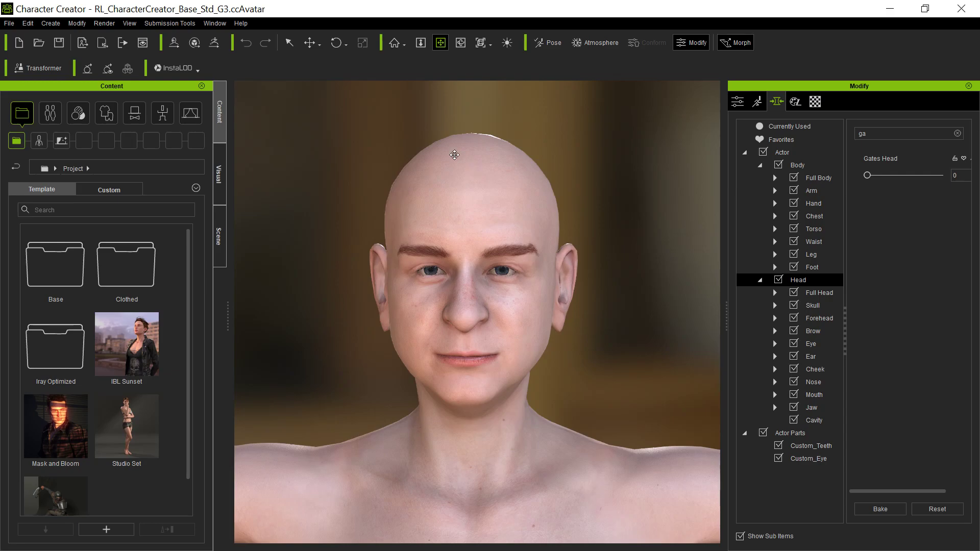
click(10, 28)
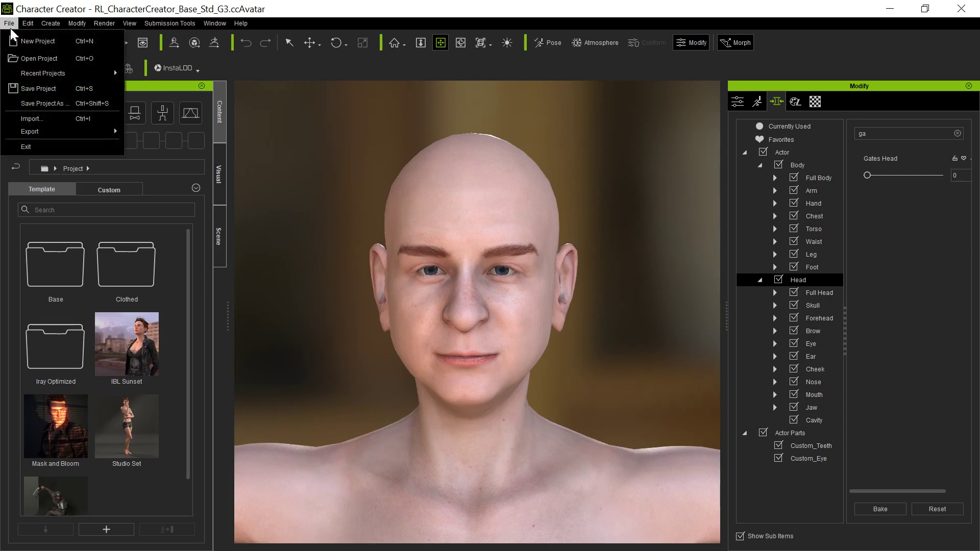
mouse_move(61, 131)
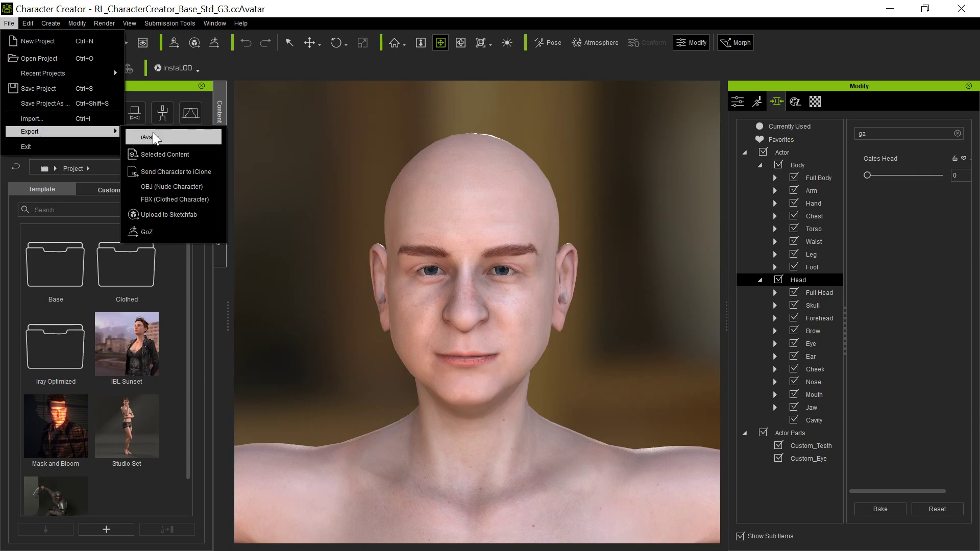
click(170, 175)
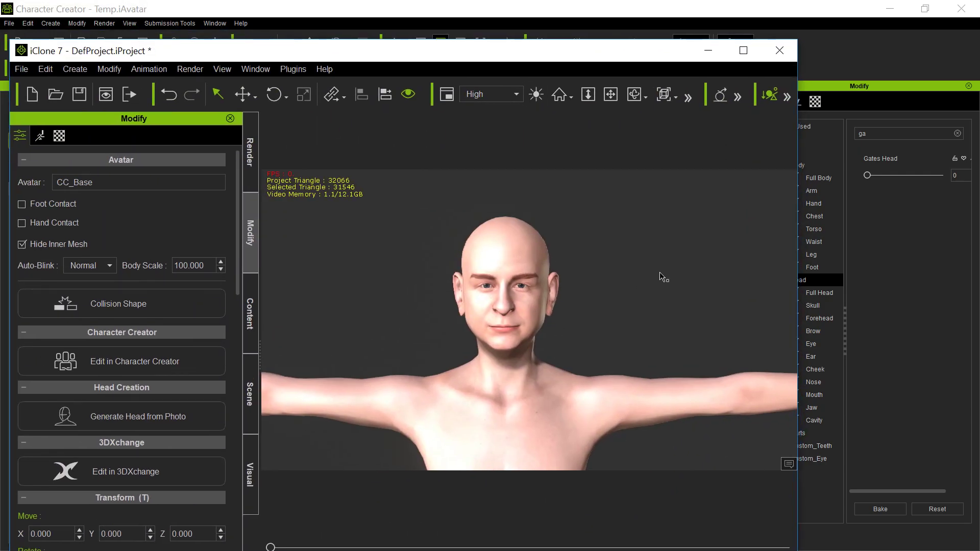
Show the Content tab's custom Head library and maximize the iClone window.
drag(568, 60, 611, 48)
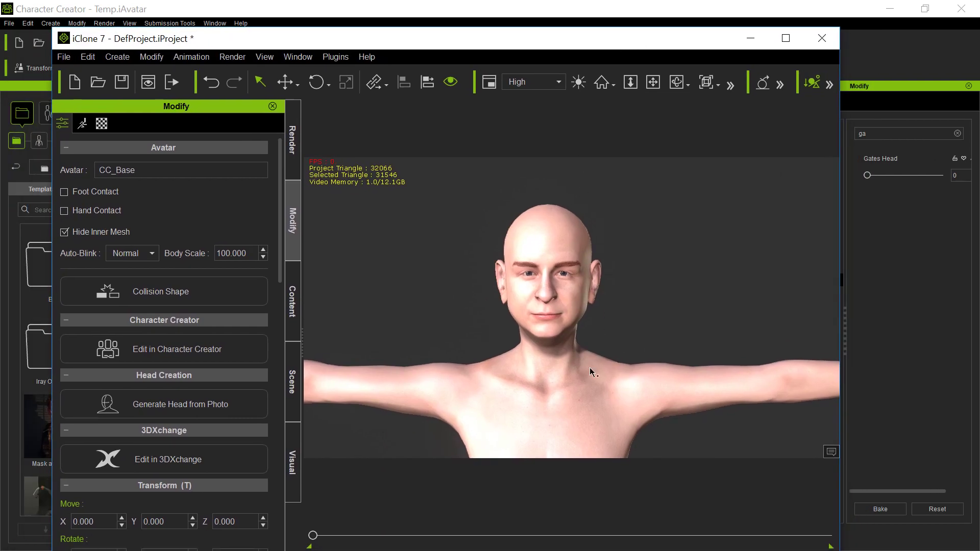
click(293, 298)
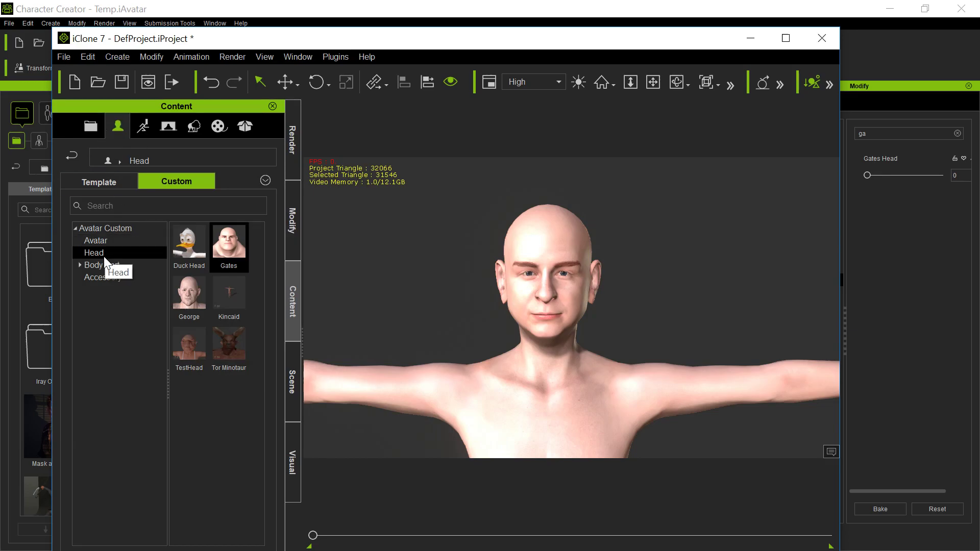
double_click(322, 41)
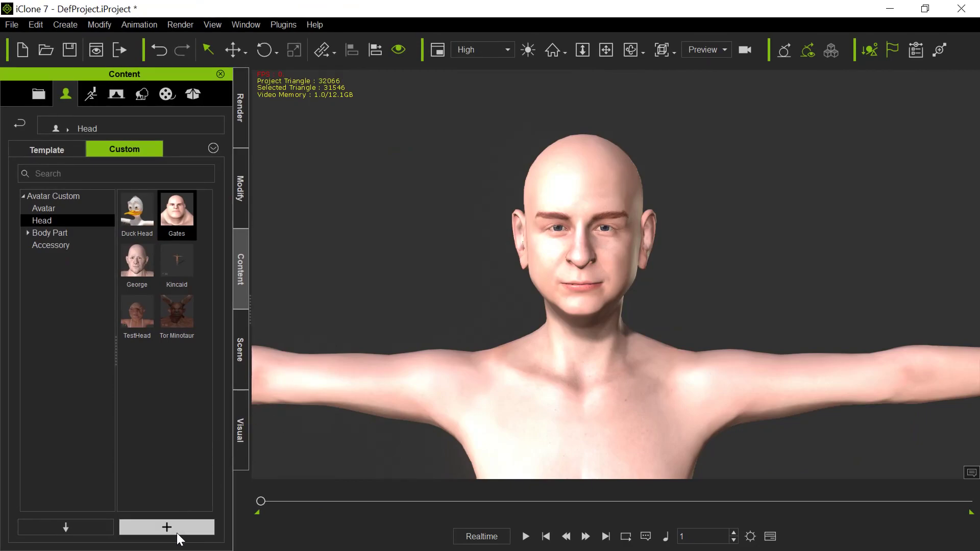
Save the head as a new library item named Floyd and center the face.
click(177, 529)
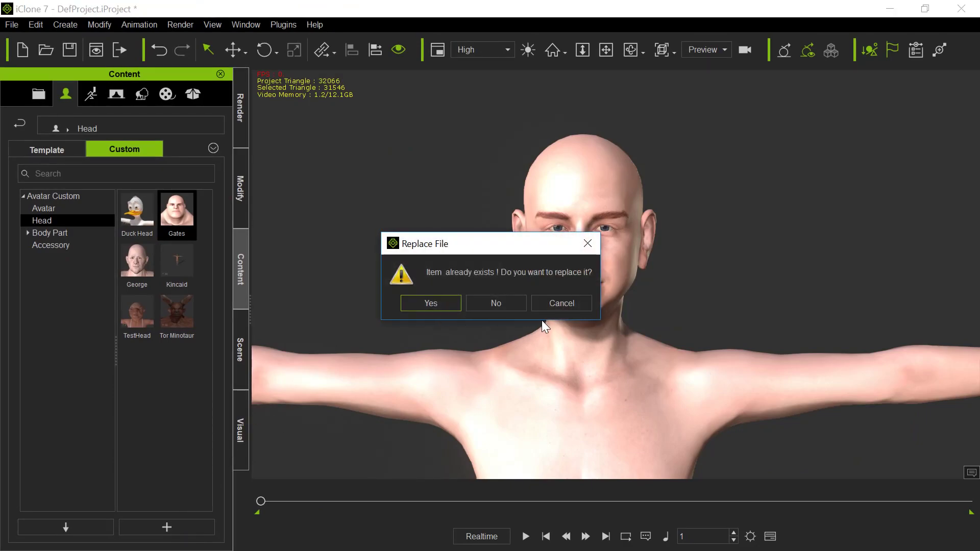
click(498, 303)
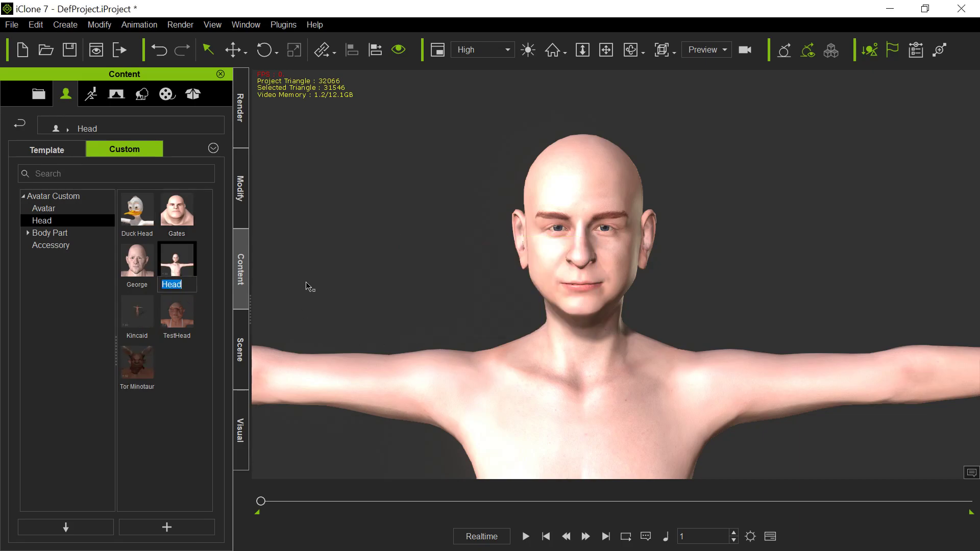
text(Floyd)
key(Return)
scroll(507, 209, up, 5)
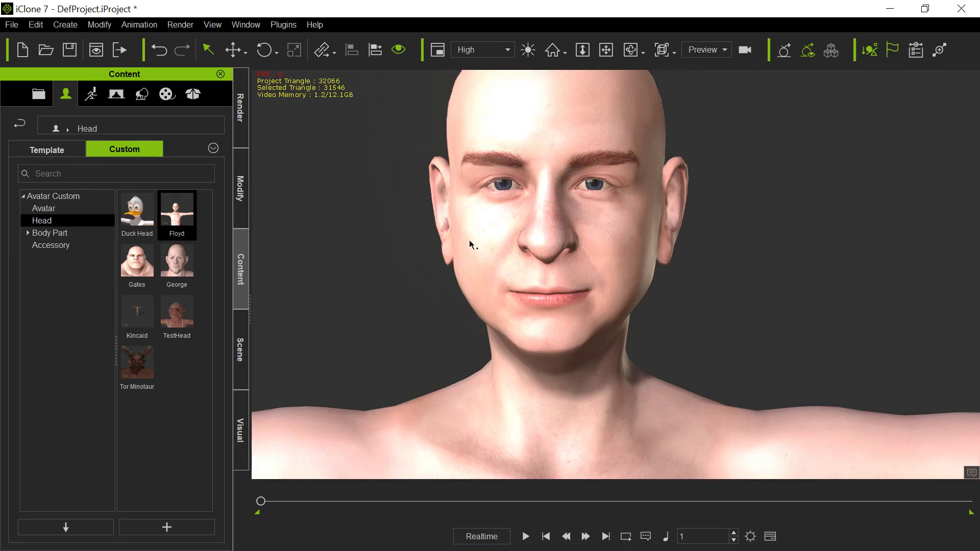
middle_drag(475, 255, 475, 281)
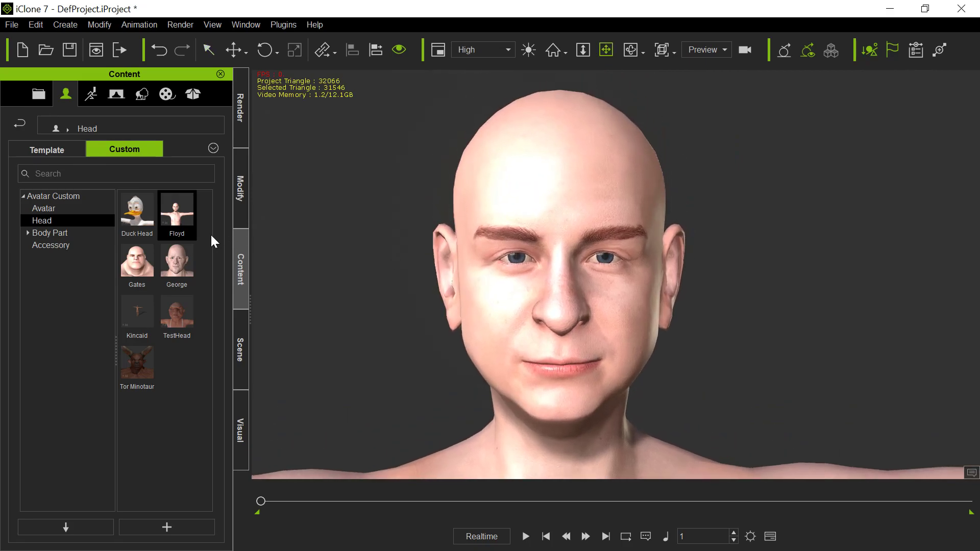
Capture a close-up face thumbnail for the Floyd item, then open File Explorer.
right_click(188, 220)
click(226, 336)
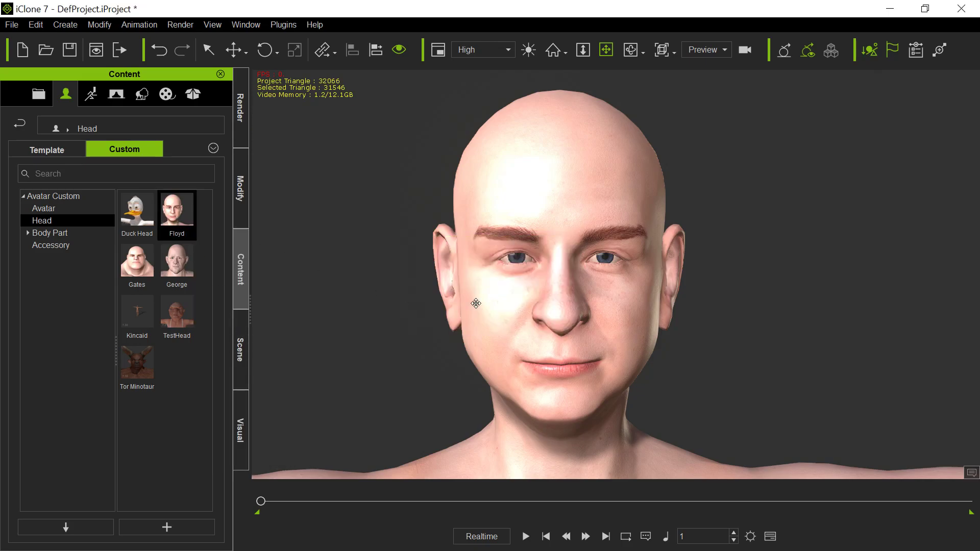
middle_drag(476, 304, 511, 306)
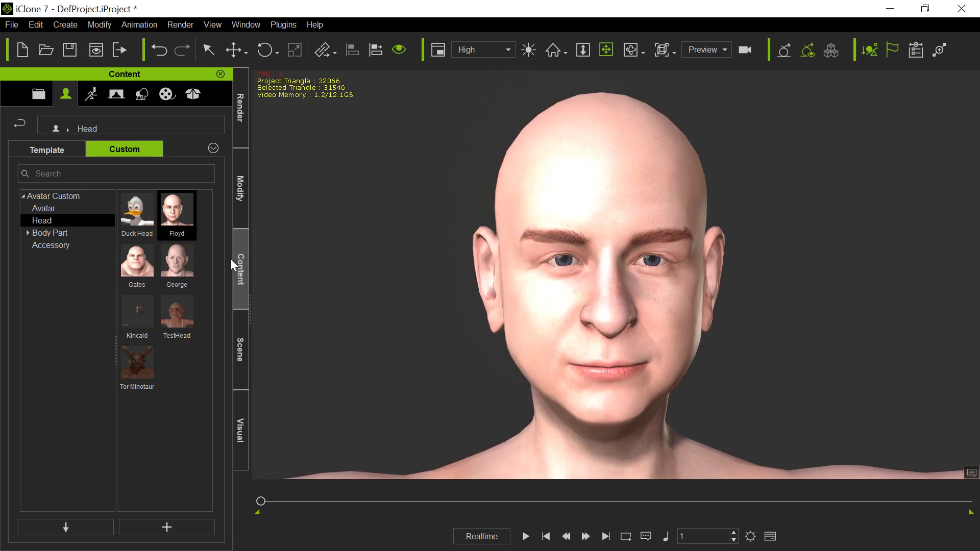
right_click(174, 213)
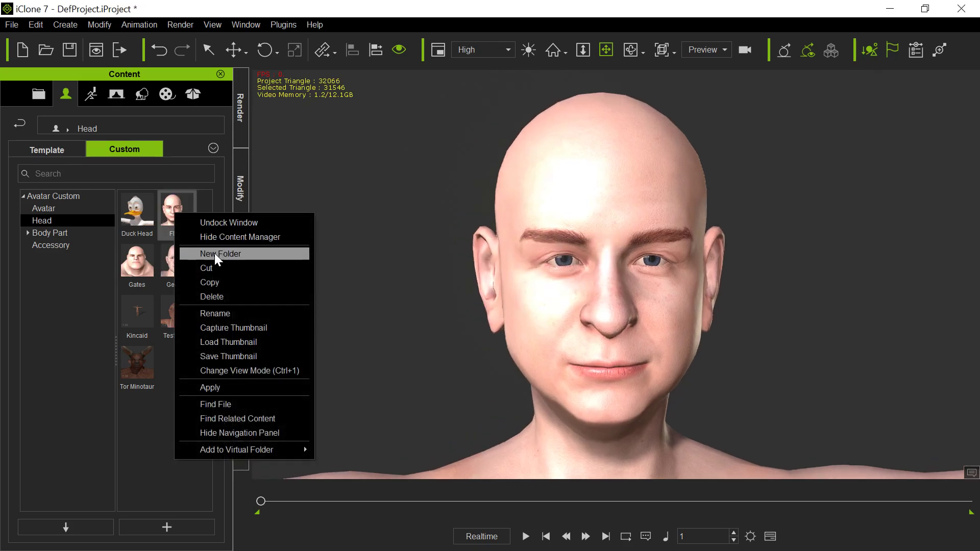
click(217, 328)
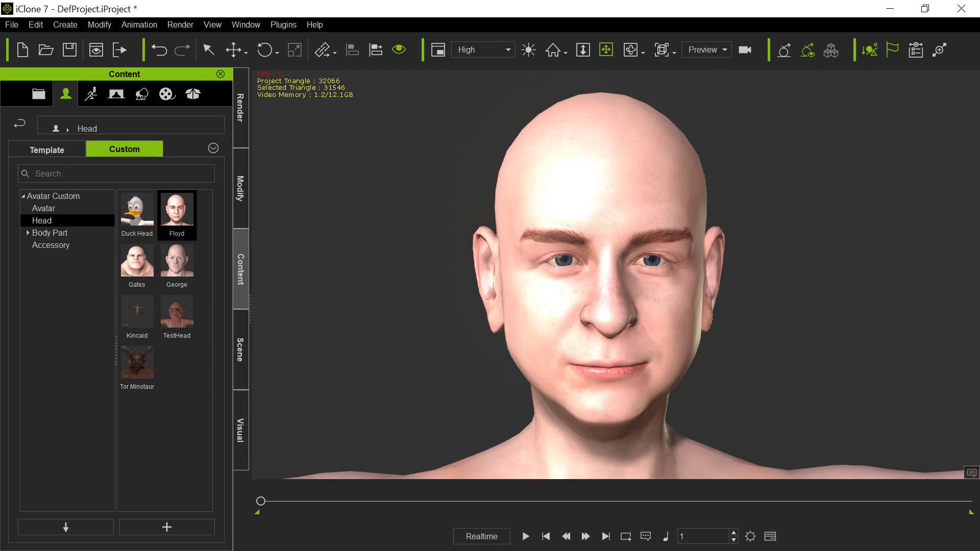
key(super+e)
Find Gen 8 Male.iAvatar in Documents and drag it into the iClone viewport.
click(152, 182)
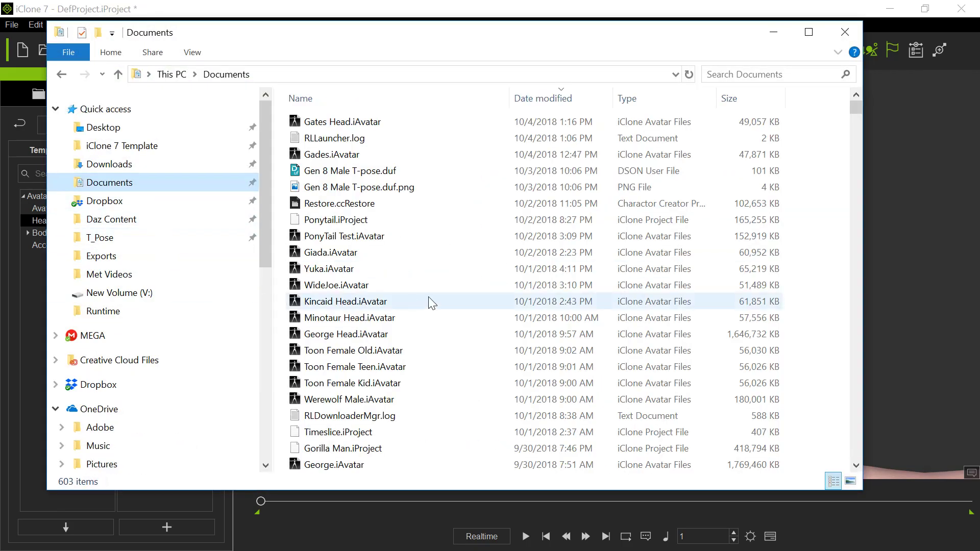
scroll(429, 303, down, 6)
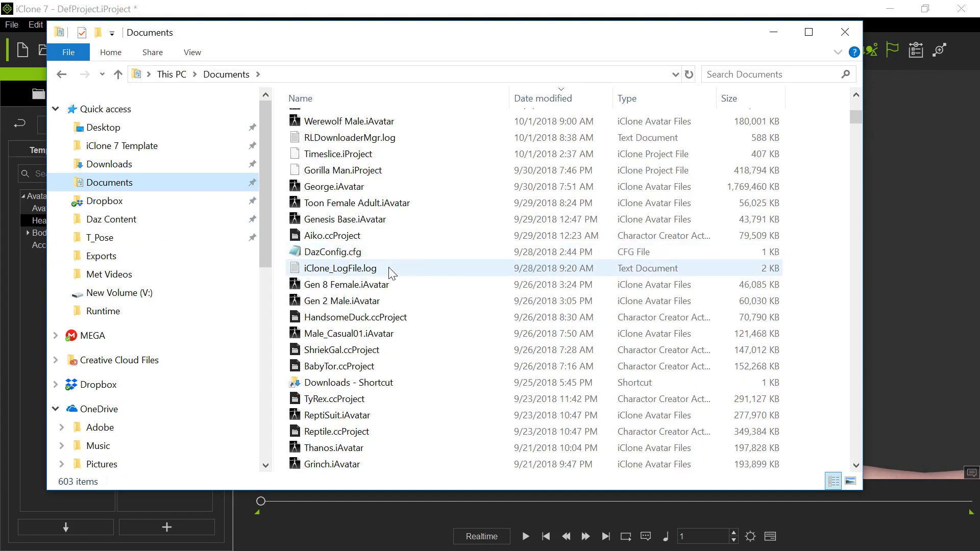
scroll(392, 273, down, 2)
scroll(392, 273, down, 2)
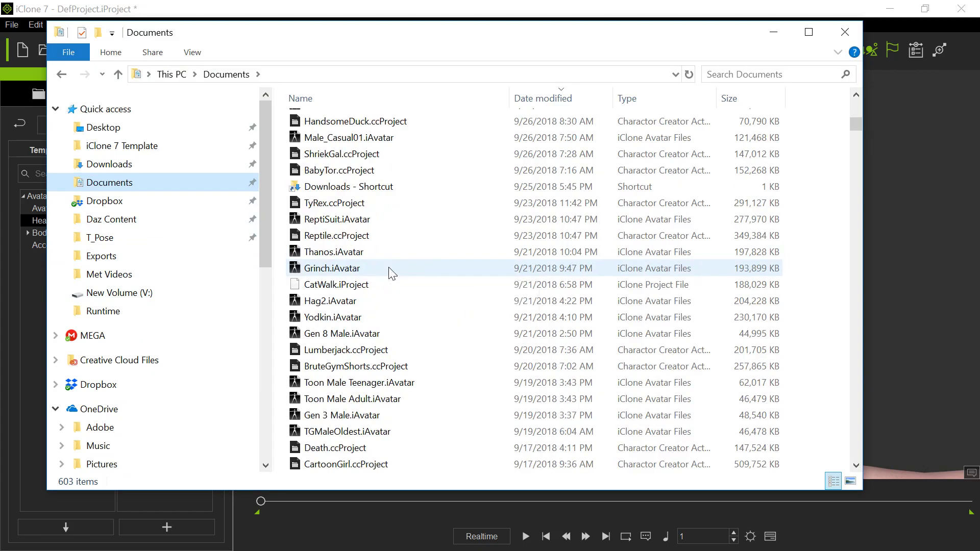
scroll(392, 273, down, 9)
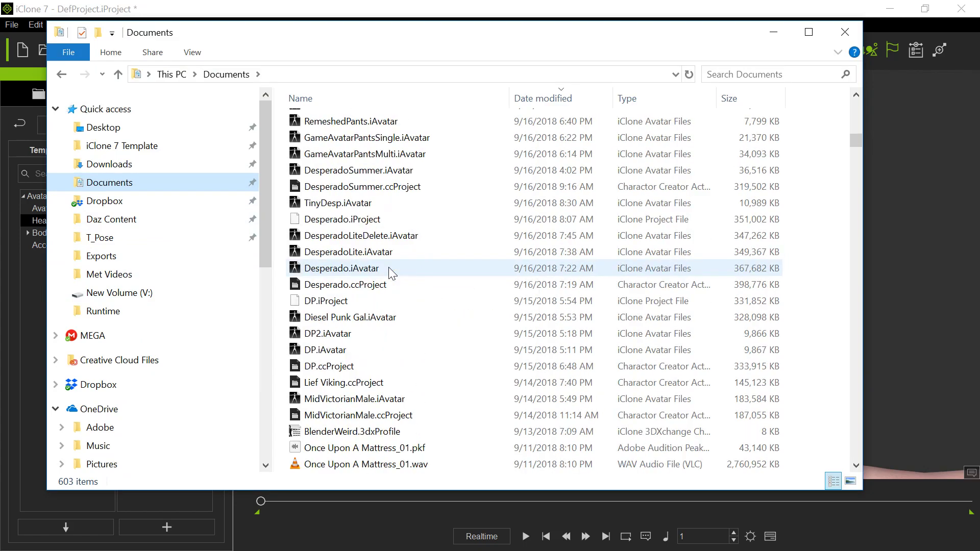
scroll(392, 273, down, 5)
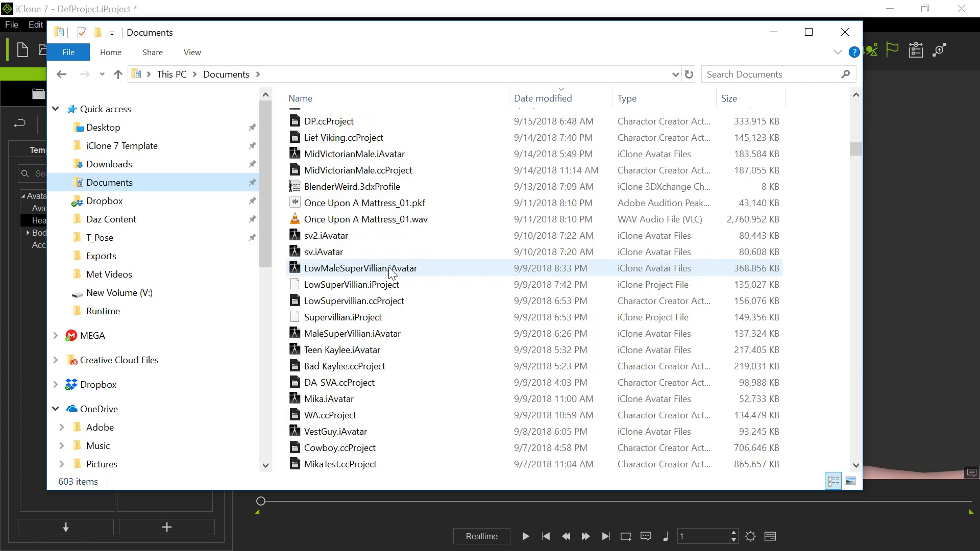
scroll(393, 273, up, 12)
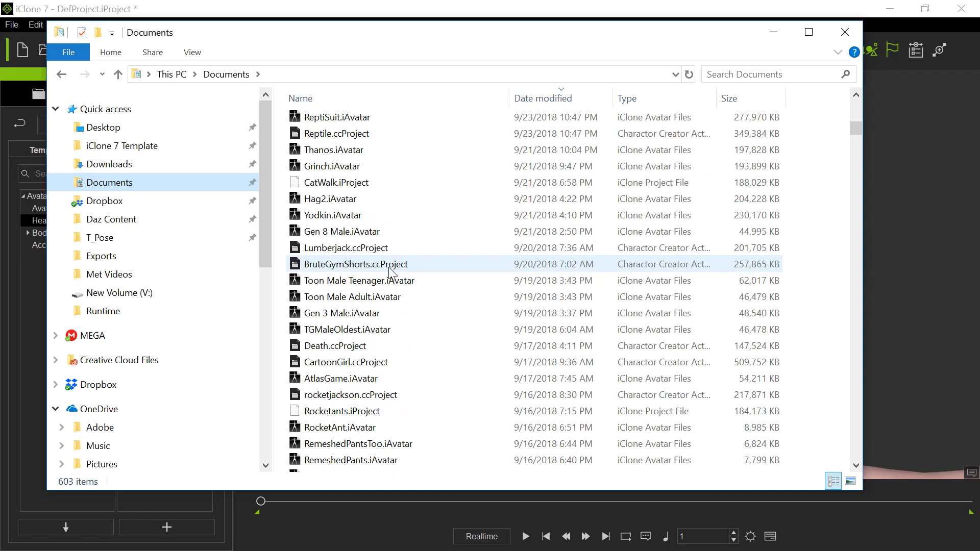
scroll(388, 268, up, 4)
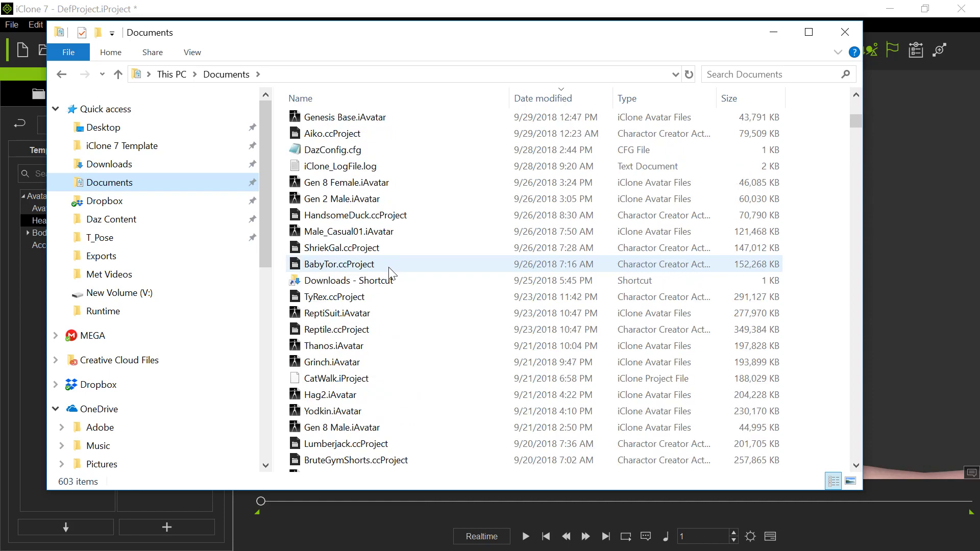
scroll(390, 273, down, 2)
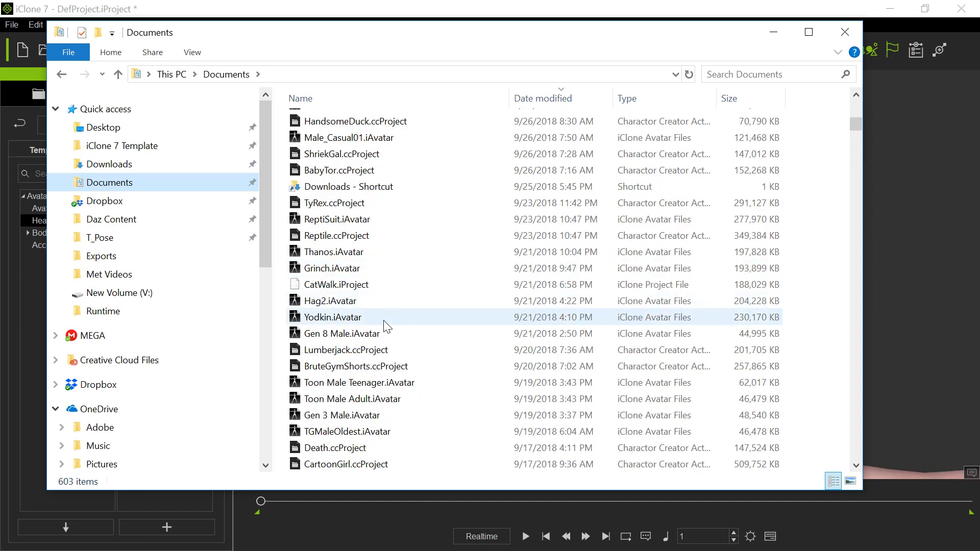
drag(606, 41, 136, 22)
drag(102, 313, 385, 249)
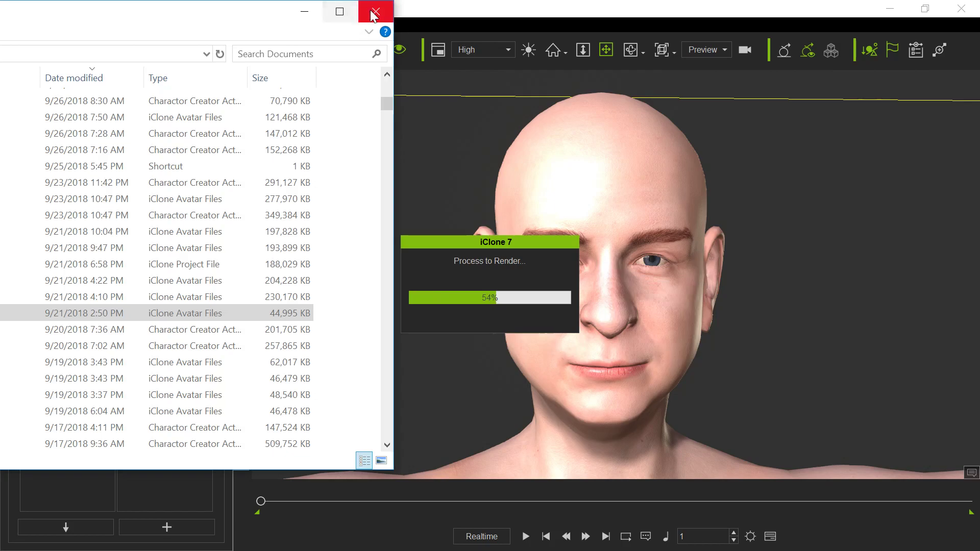
Apply the Floyd head from Content > Custom > Head to the Gen 8 Male avatar and inspect it.
click(376, 11)
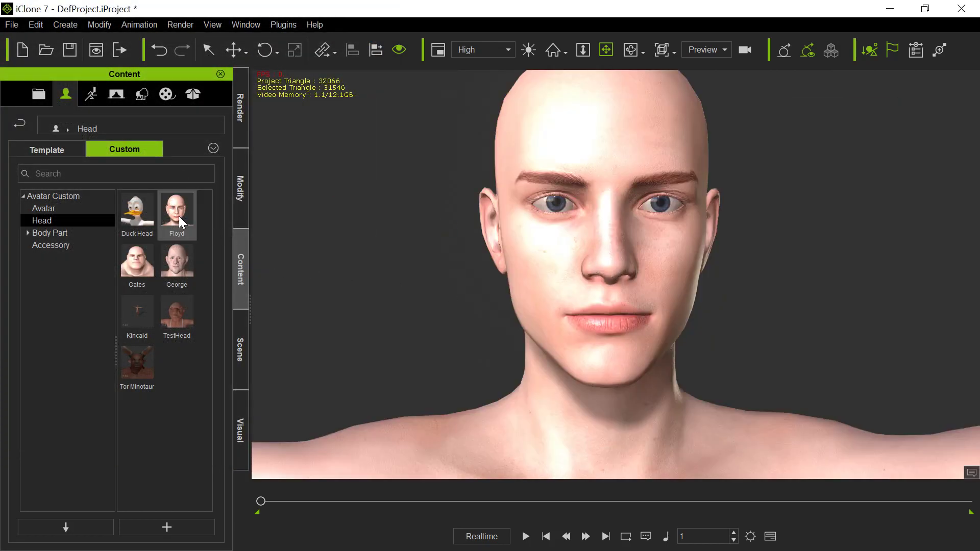
double_click(178, 216)
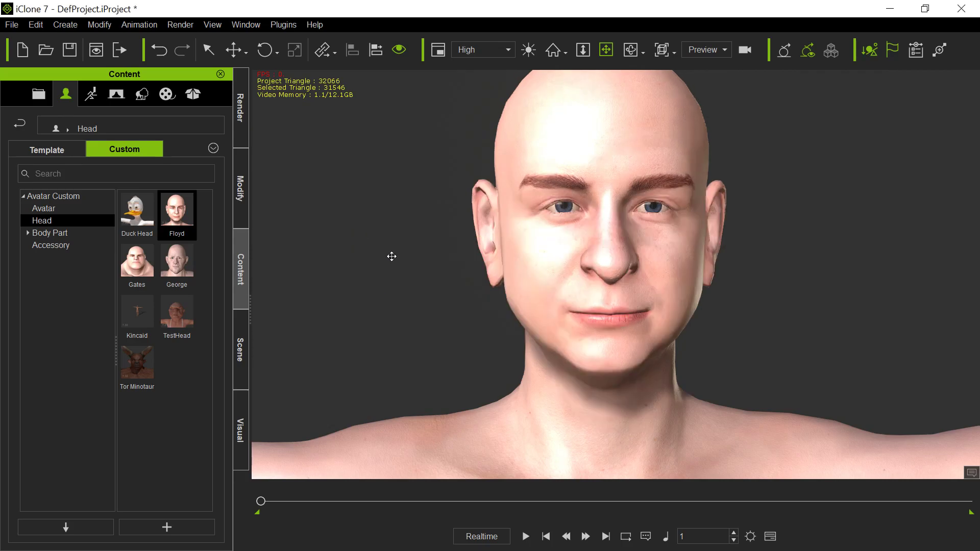
middle_drag(392, 256, 380, 272)
scroll(381, 272, down, 5)
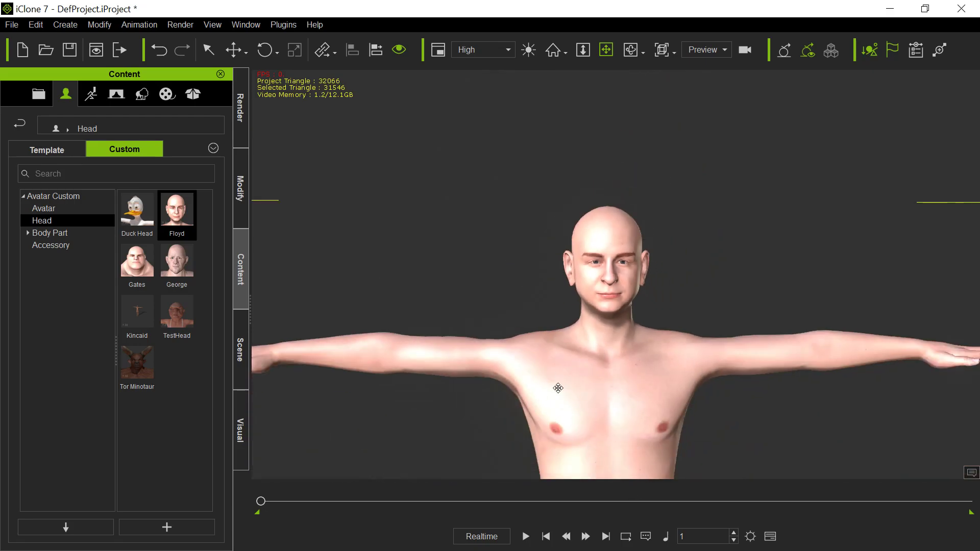
scroll(481, 316, up, 5)
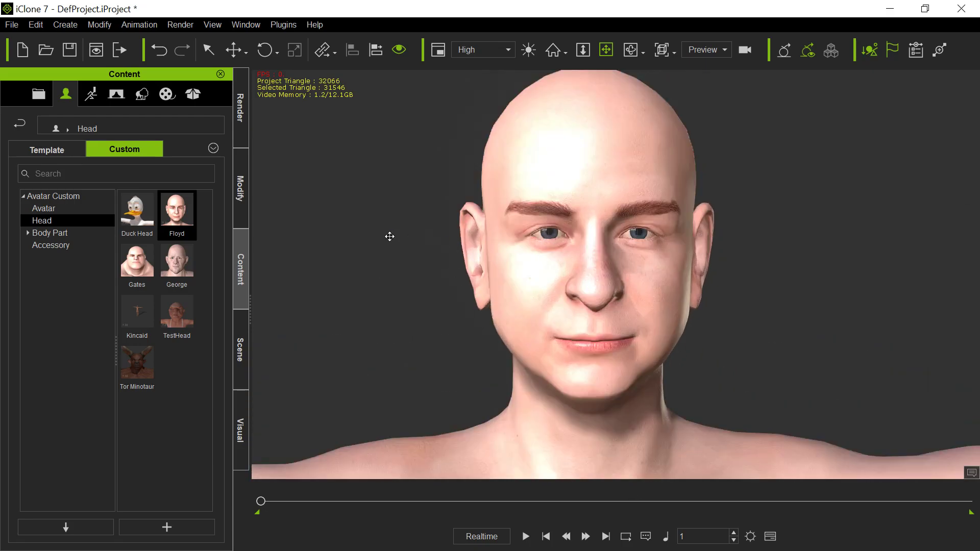
middle_drag(389, 236, 390, 249)
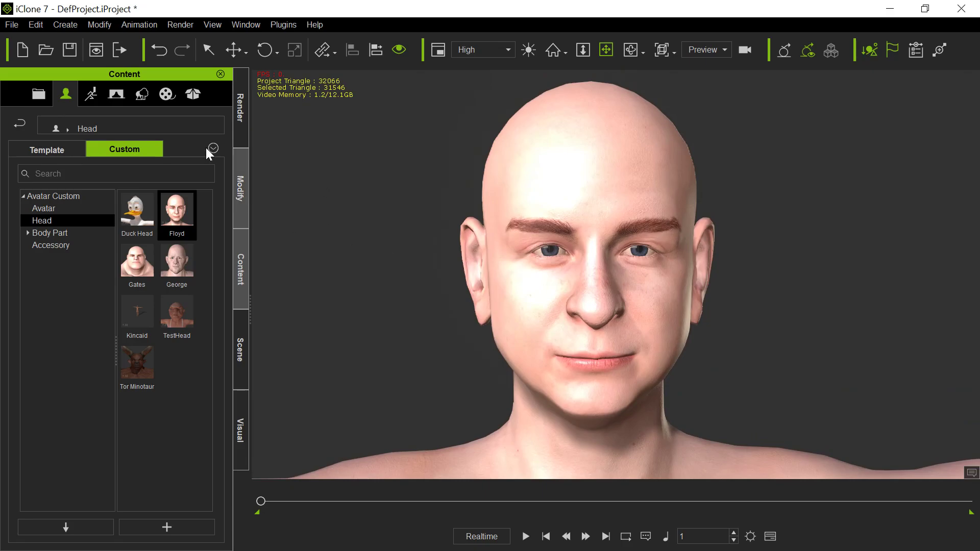
click(238, 188)
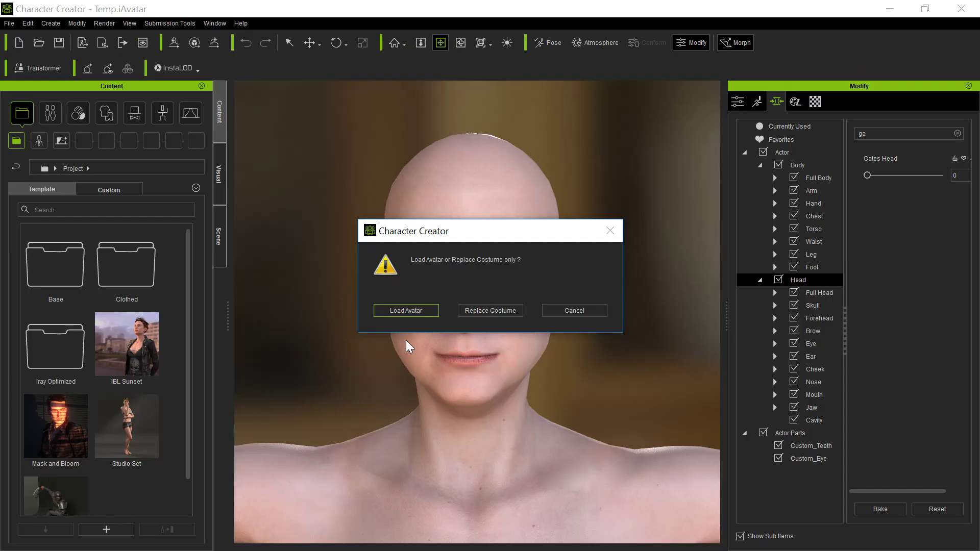
Load the full avatar from iClone, discarding changes, and export it as Floyd Head.iAvatar.
click(411, 309)
click(478, 311)
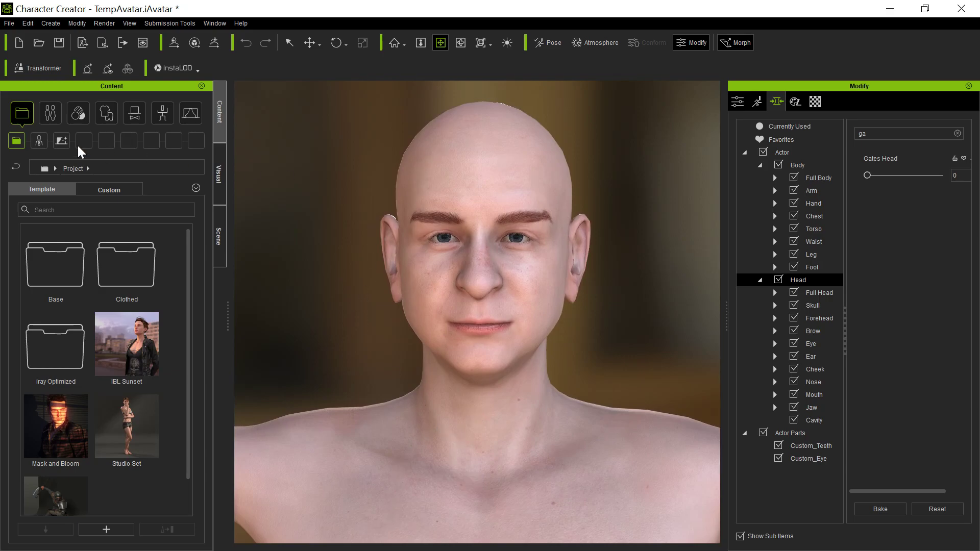
click(8, 23)
mouse_move(40, 132)
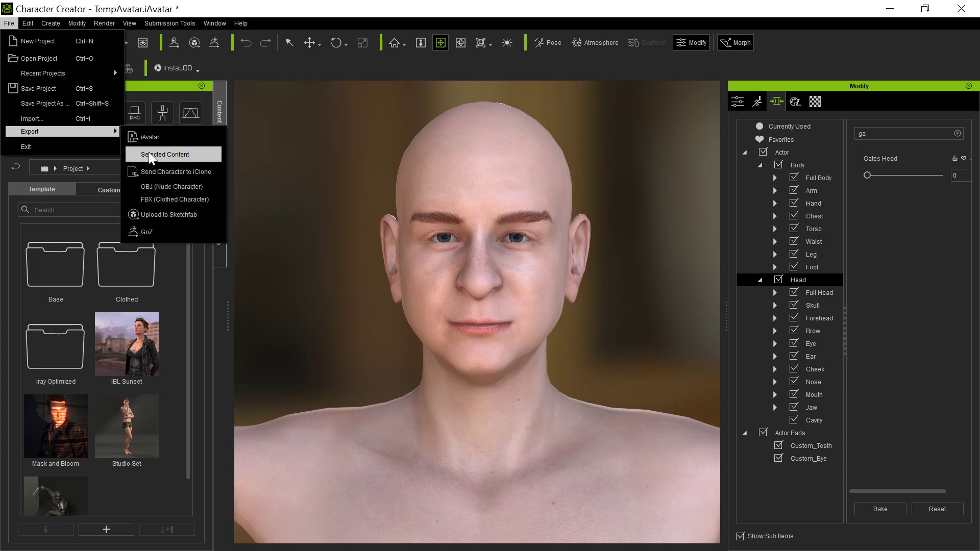
click(160, 138)
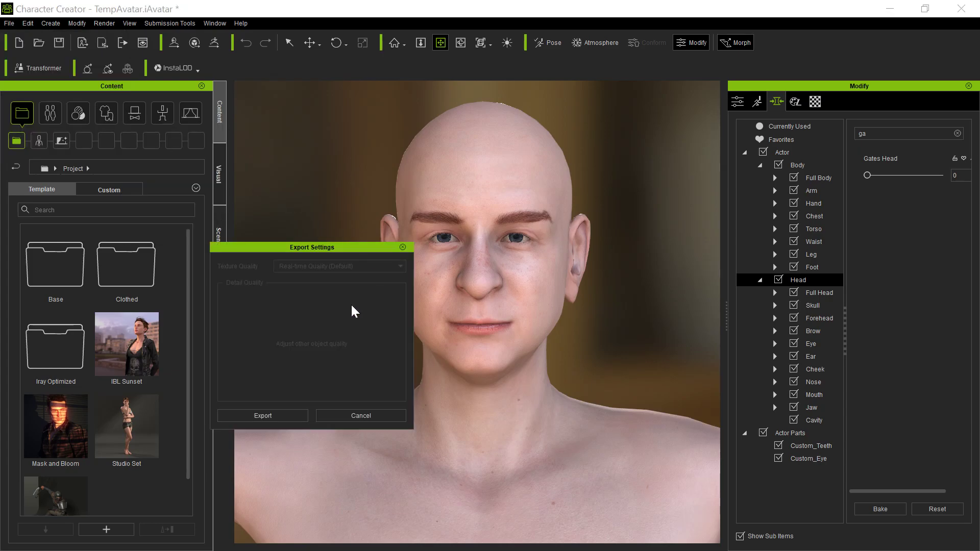
click(272, 415)
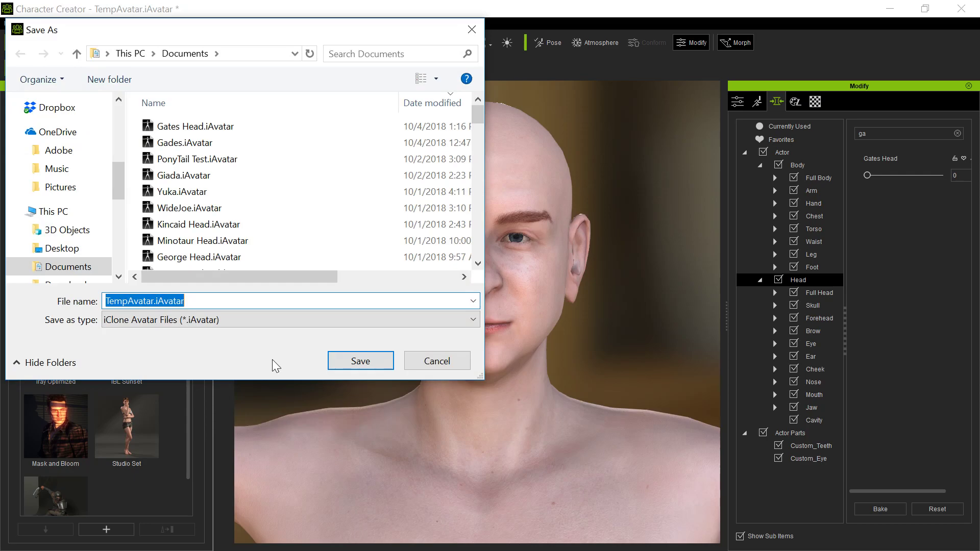
text(Floyd Hea)
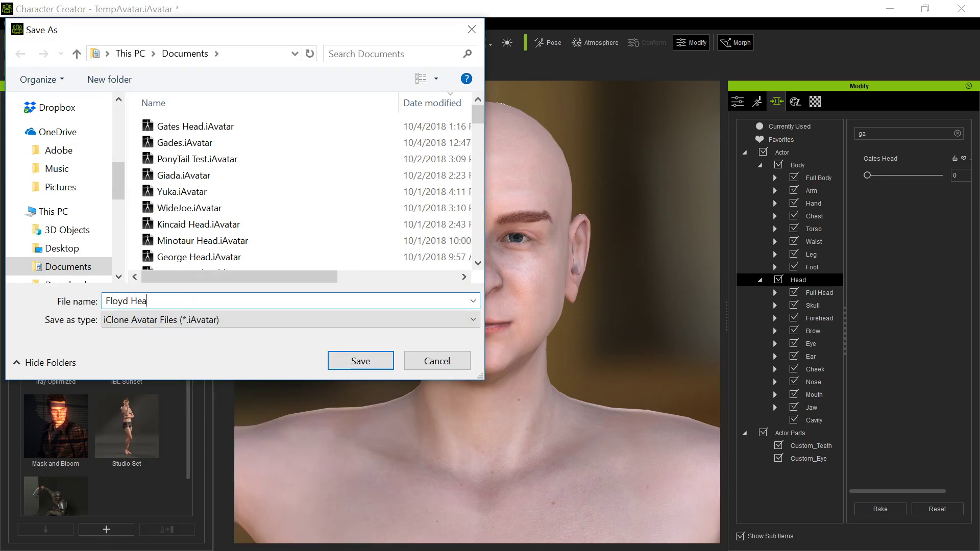
text(d)
key(Return)
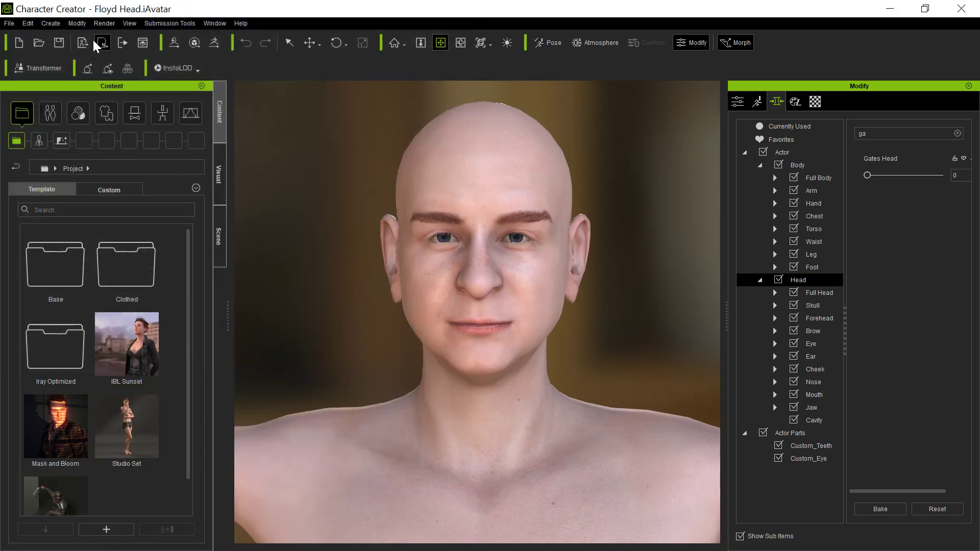
Start a Floyd Head morph slider with Gen 8 Male.iAvatar as its source.
click(51, 23)
click(63, 39)
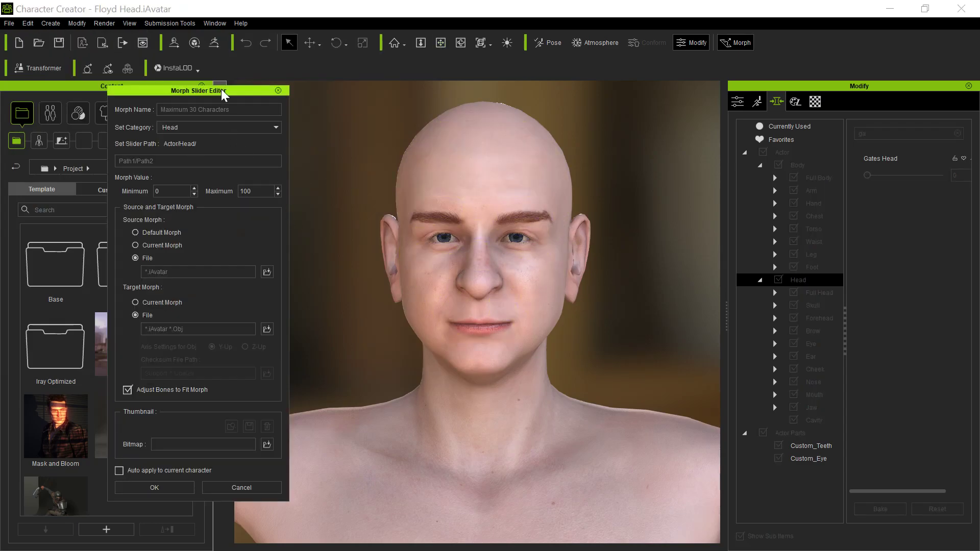
text(Floyd Head)
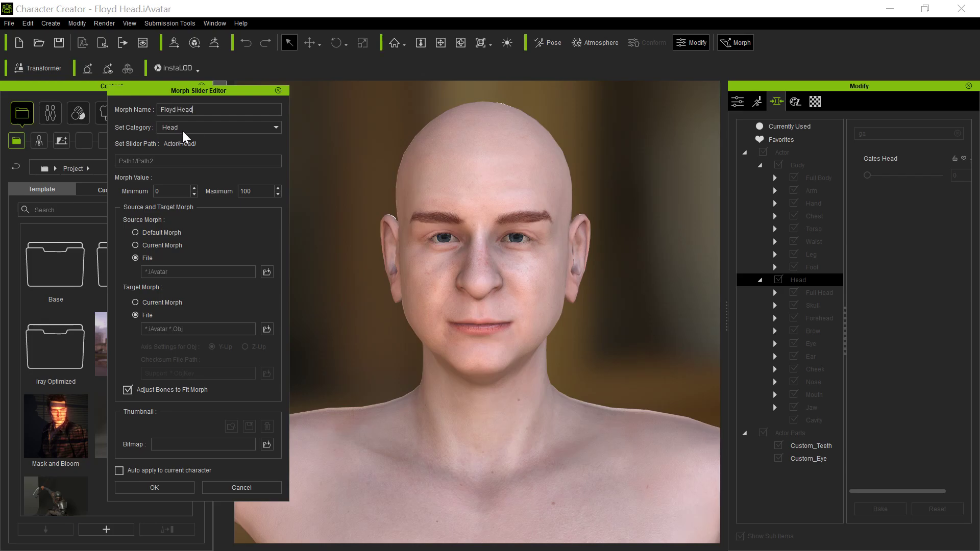
click(266, 271)
scroll(337, 278, down, 5)
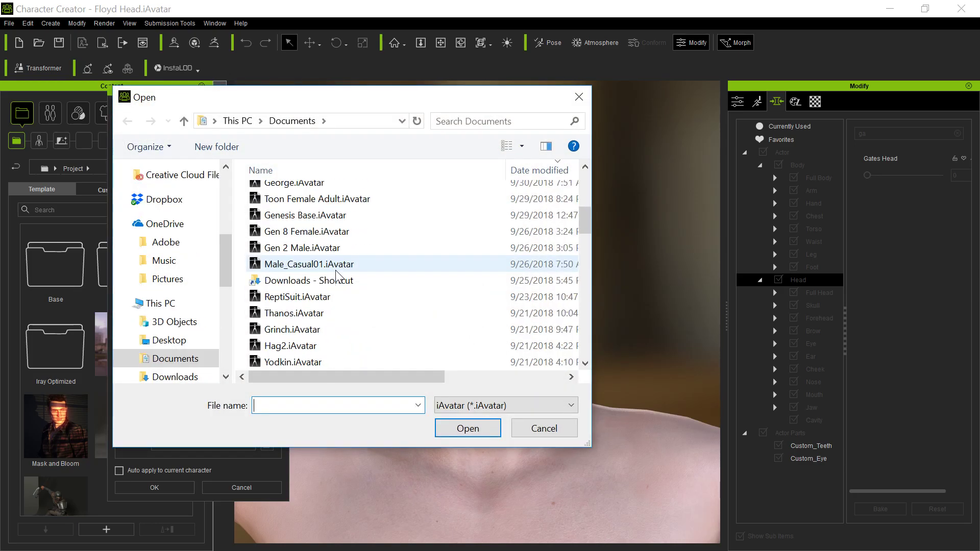
scroll(337, 278, down, 3)
scroll(337, 278, down, 5)
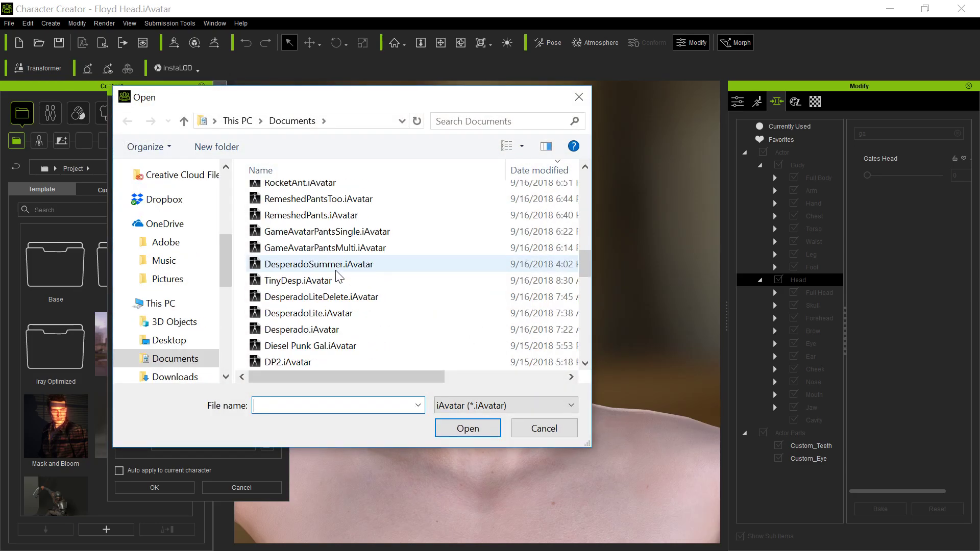
scroll(337, 277, up, 3)
scroll(337, 276, up, 2)
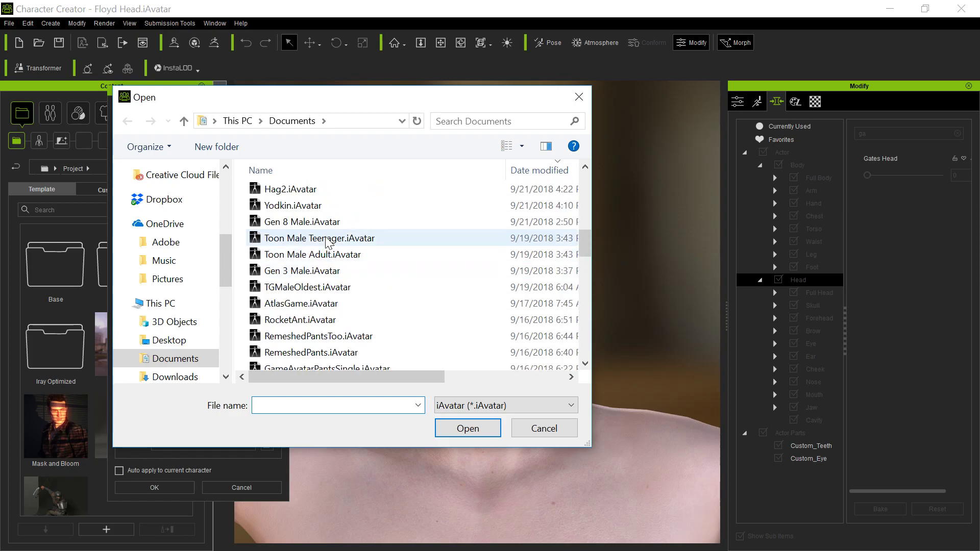
click(322, 223)
click(467, 428)
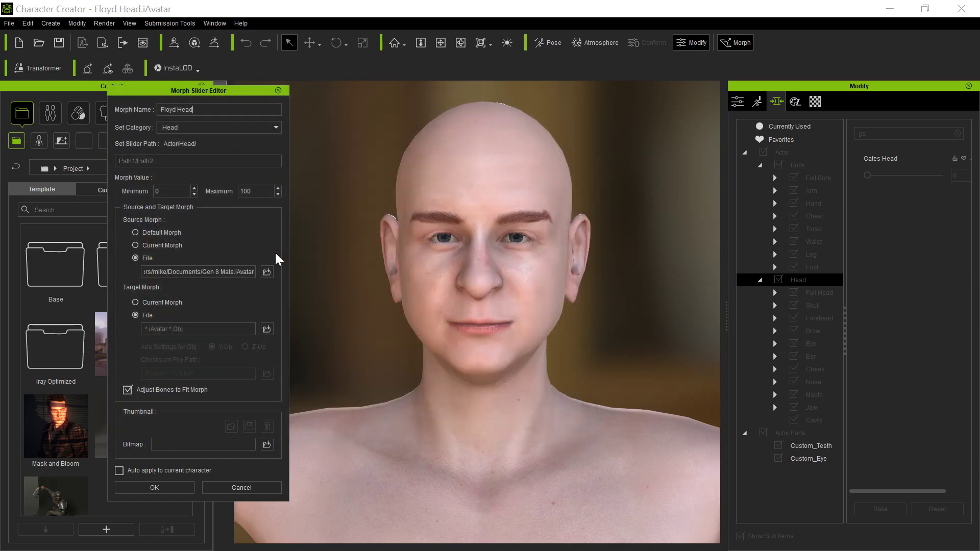
Set Floyd Head.iAvatar as the target and build the Head-category slider.
click(267, 329)
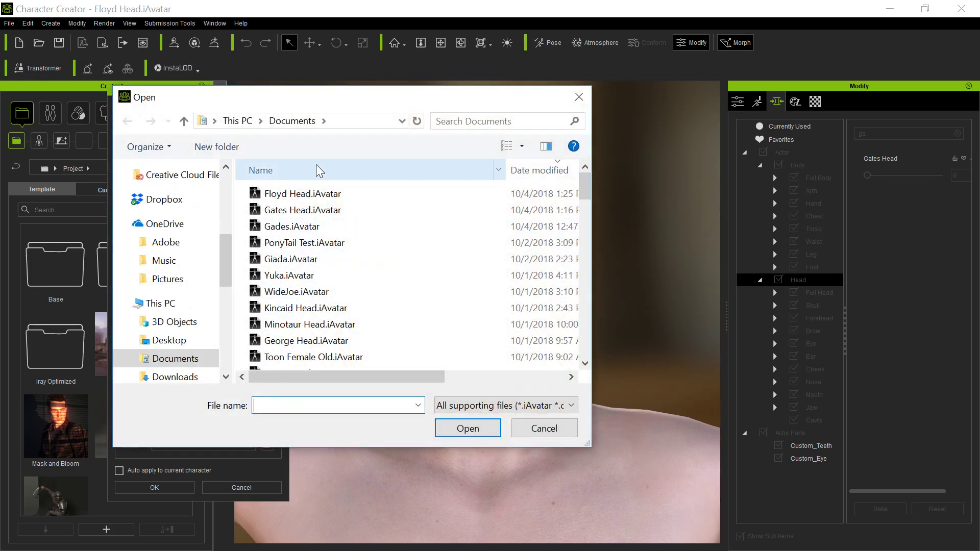
click(306, 194)
click(466, 428)
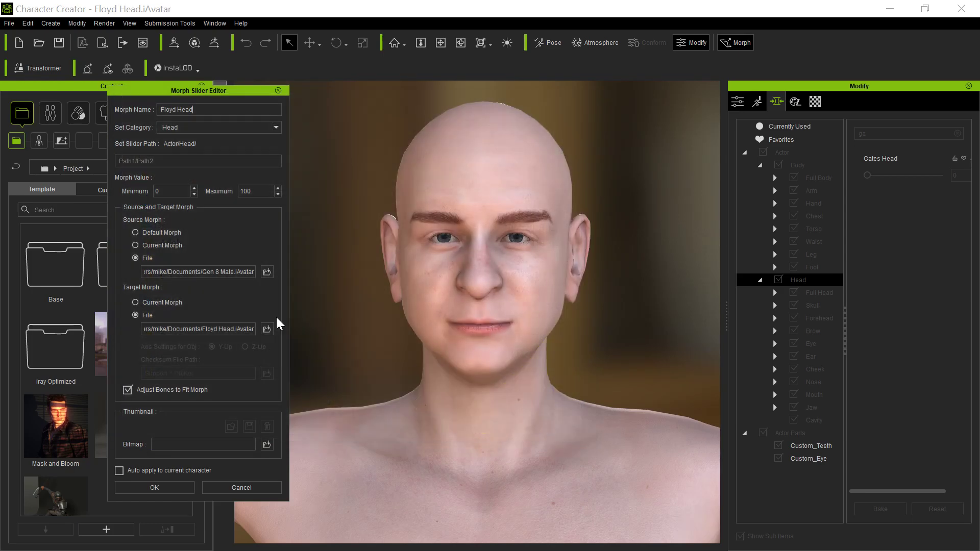
click(154, 488)
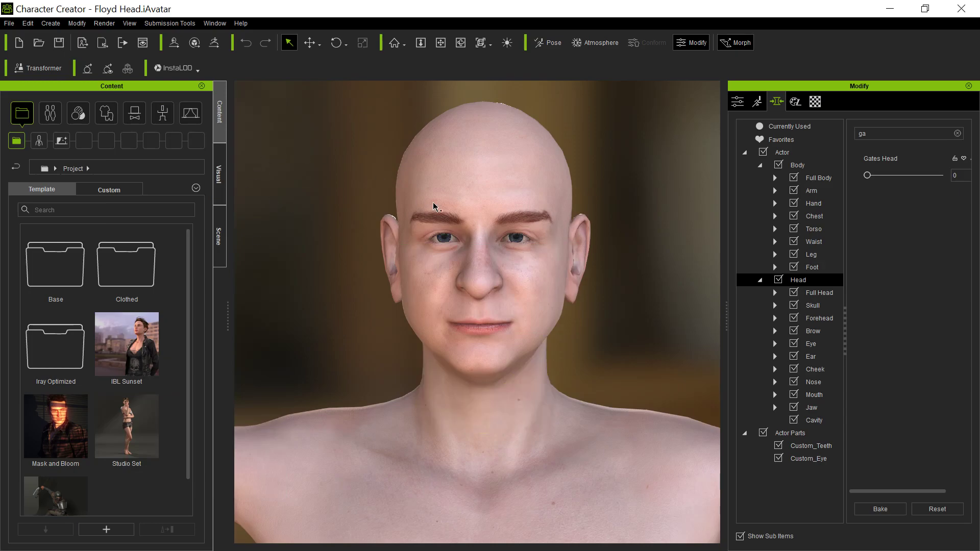
Start a new default project without saving the current one.
click(9, 23)
click(31, 41)
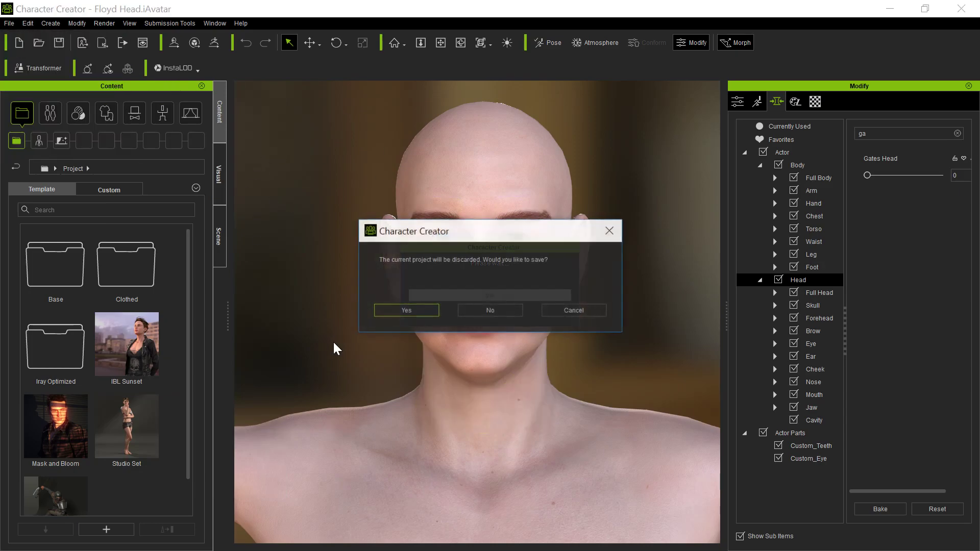
click(475, 313)
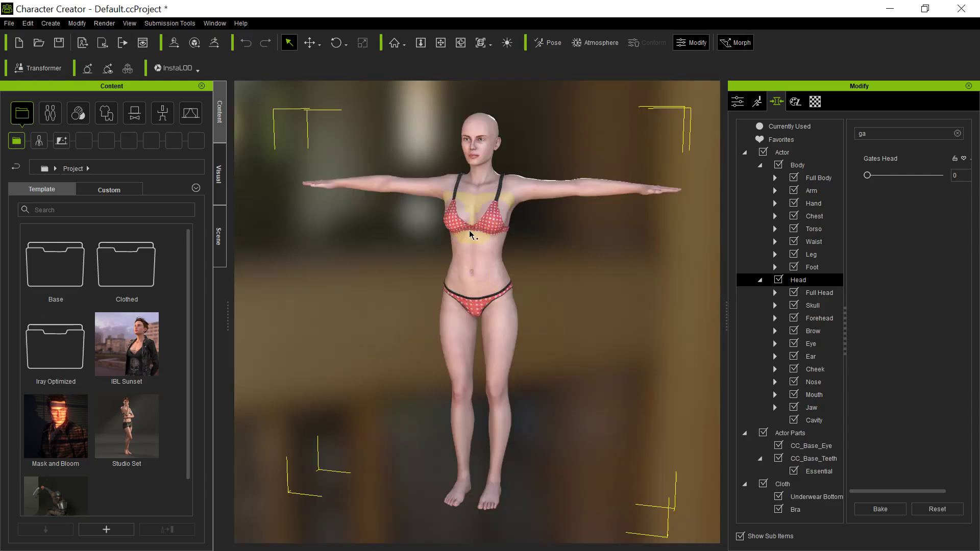
Pan the view down on the female character and filter the morph list by 'fl'.
key(s)
drag(538, 169, 536, 250)
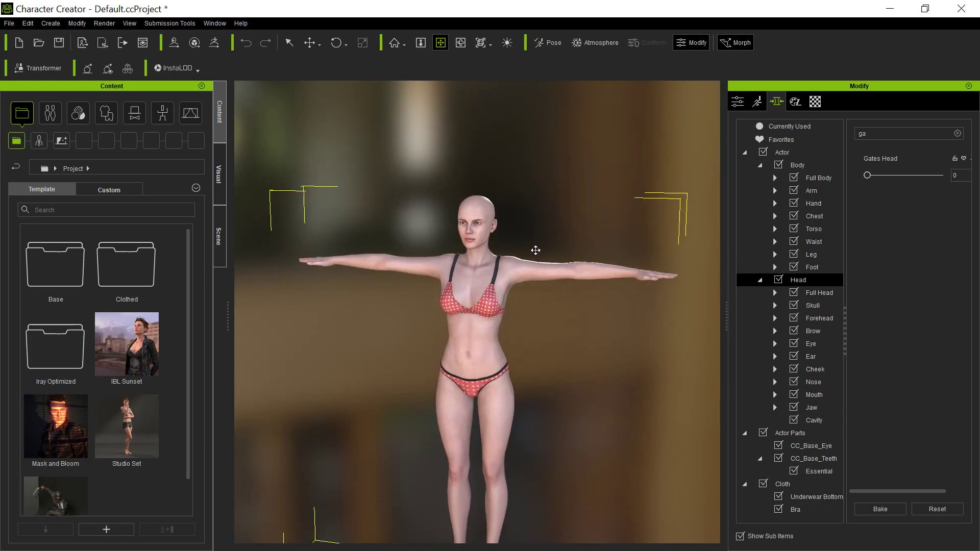
scroll(535, 250, up, 2)
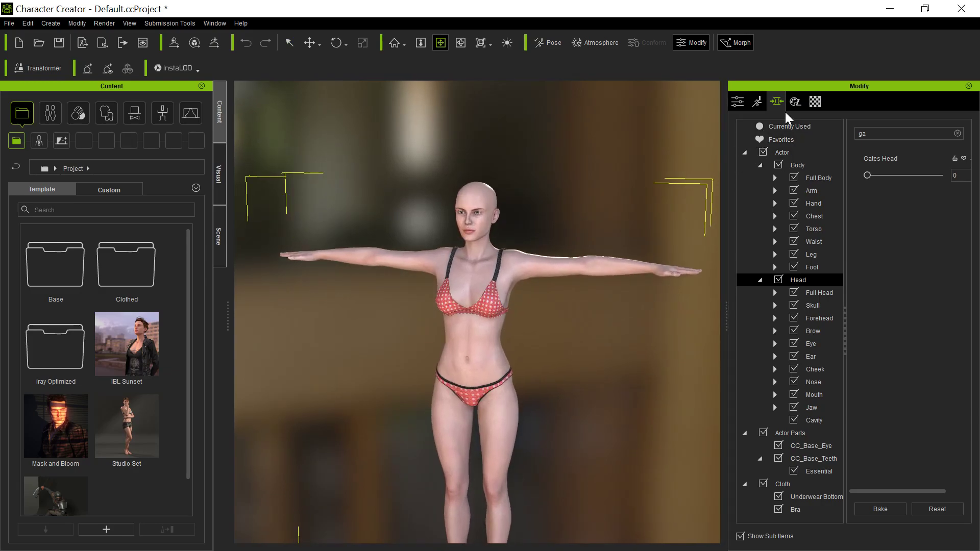
click(958, 133)
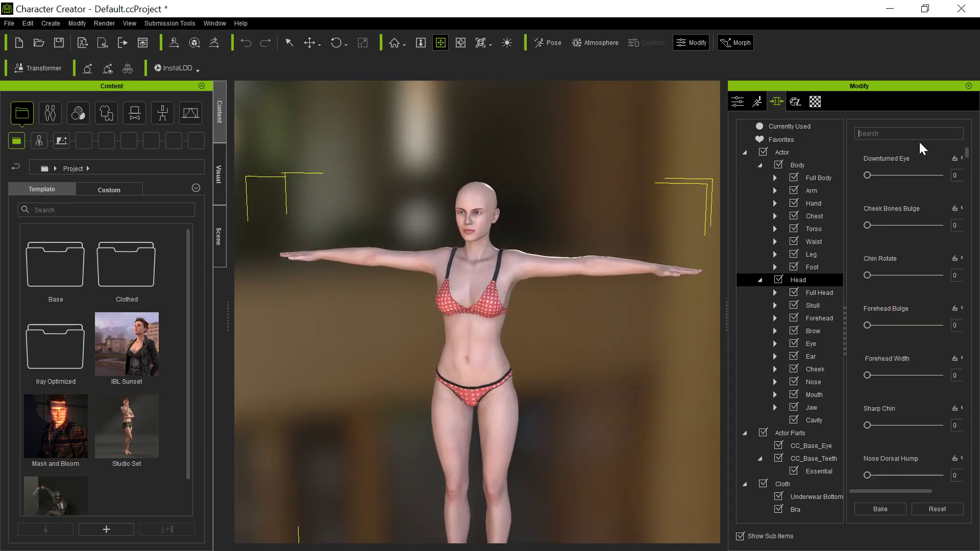
text(f)
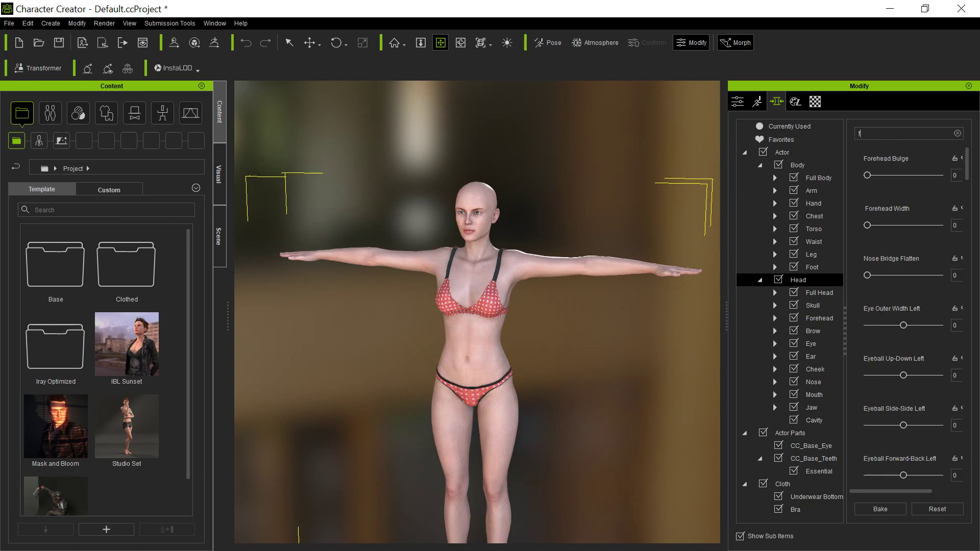
text(l)
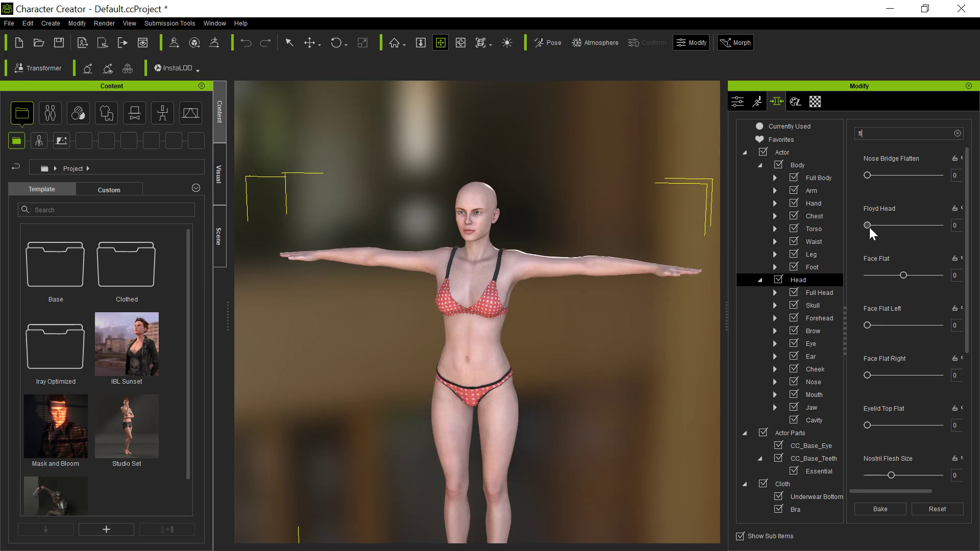
Raise the Floyd Head morph slider to 94 on the female character.
drag(867, 226, 848, 220)
scroll(525, 245, up, 5)
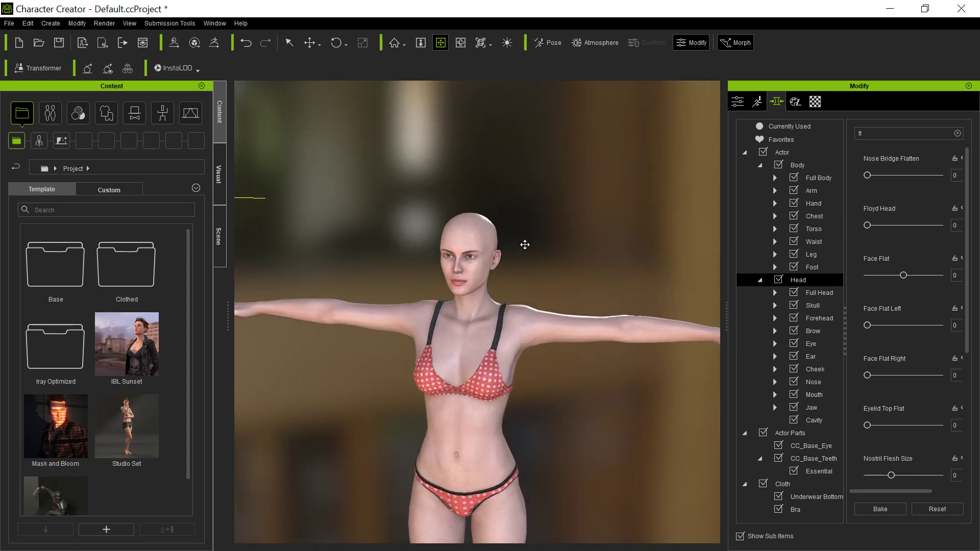
scroll(525, 245, up, 5)
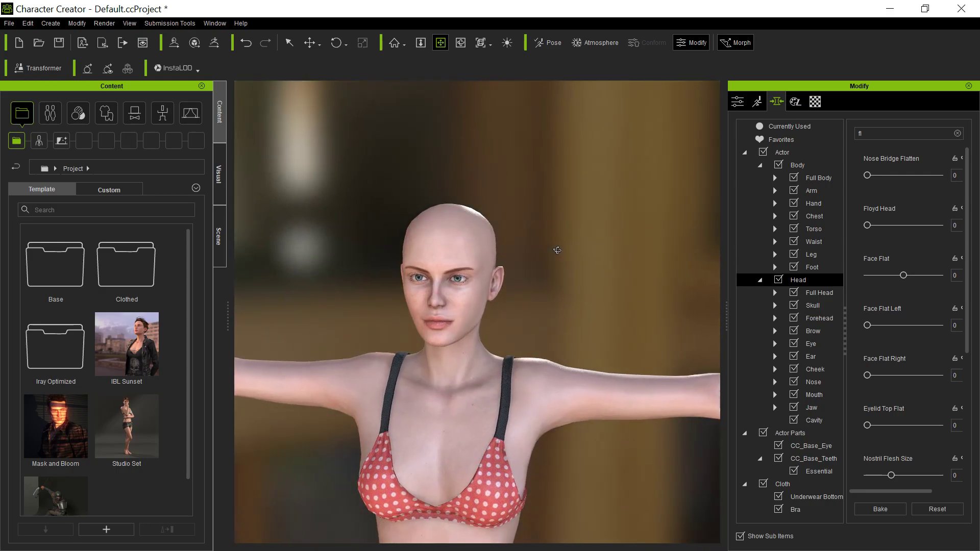
scroll(557, 250, up, 3)
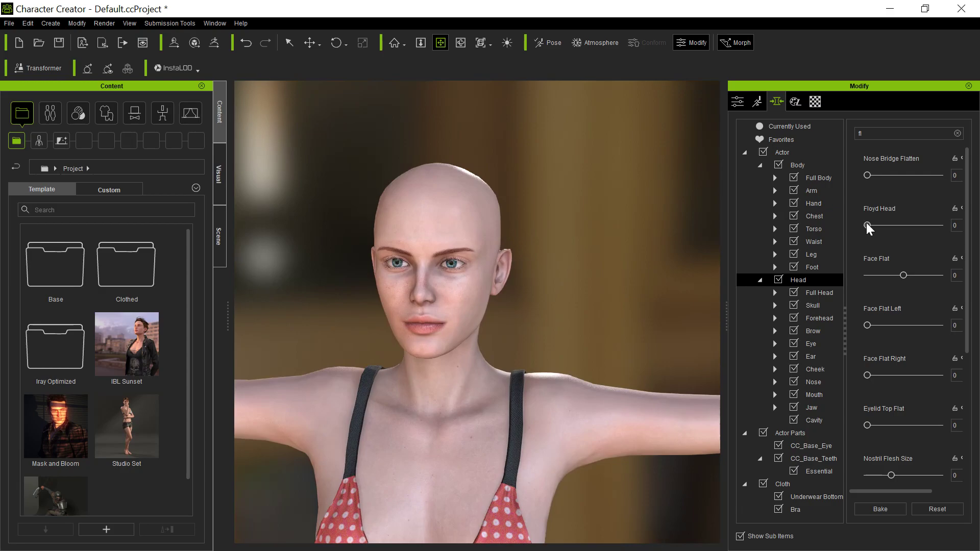
drag(867, 225, 937, 239)
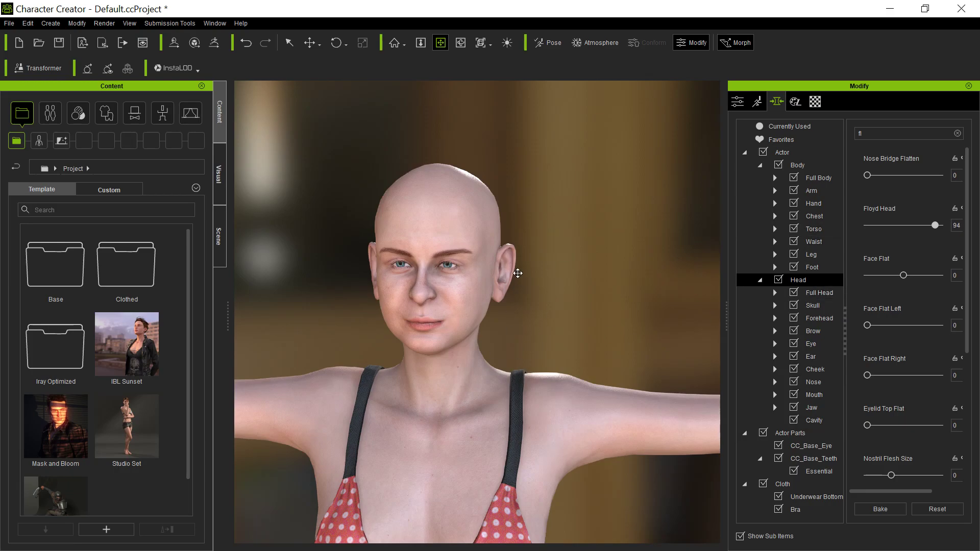
Orbit, pan and zoom to check that the head changed while the torso and hips stayed the same.
right_drag(471, 319, 516, 263)
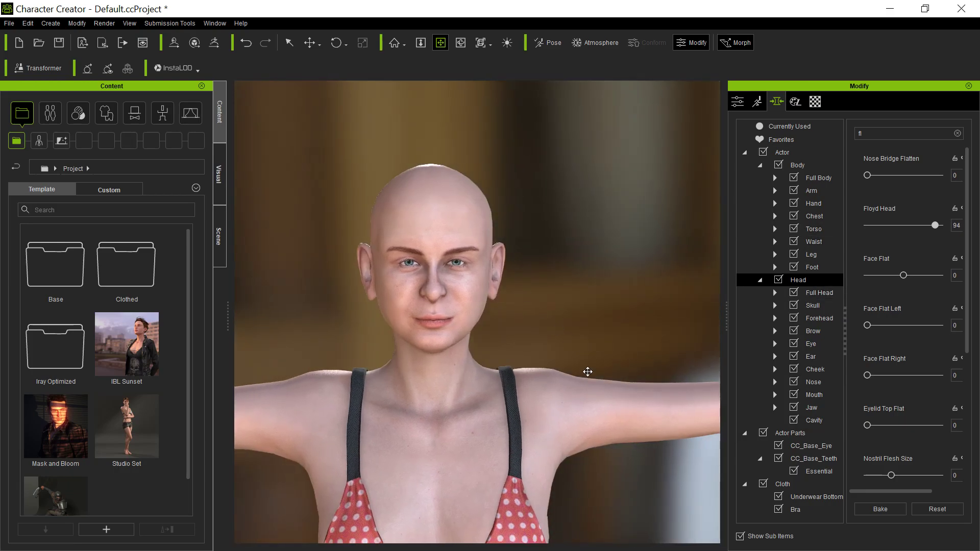
middle_drag(478, 462, 477, 276)
scroll(477, 352, down, 4)
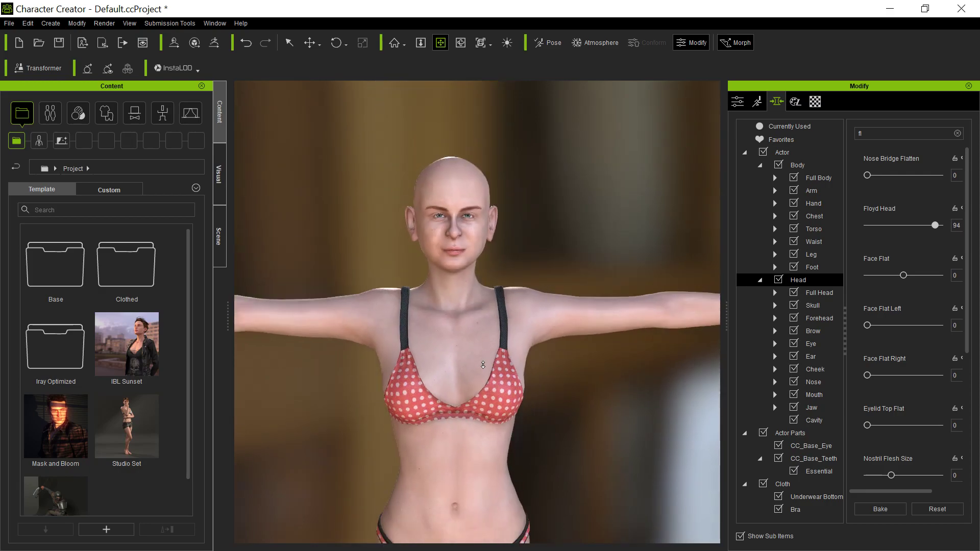
scroll(483, 364, down, 3)
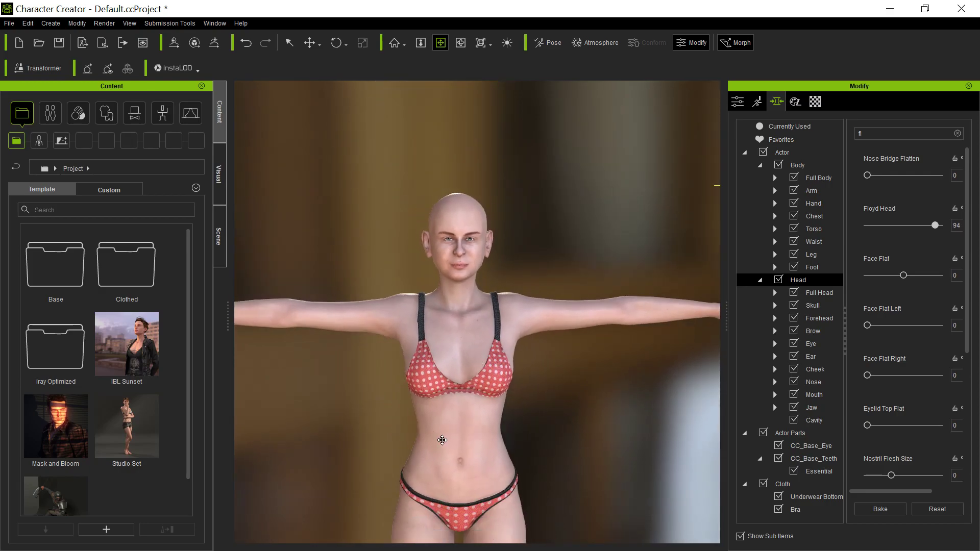
middle_drag(429, 357, 426, 432)
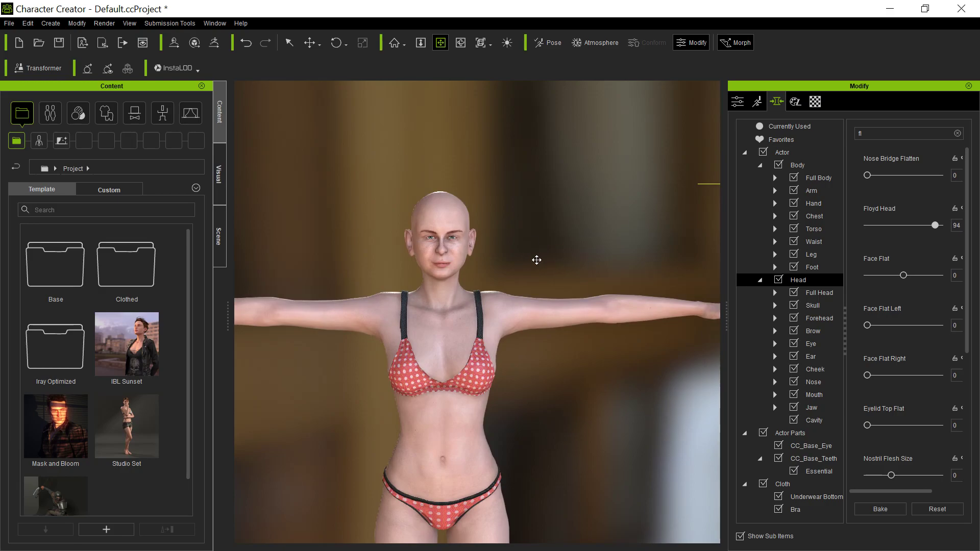
scroll(528, 266, up, 2)
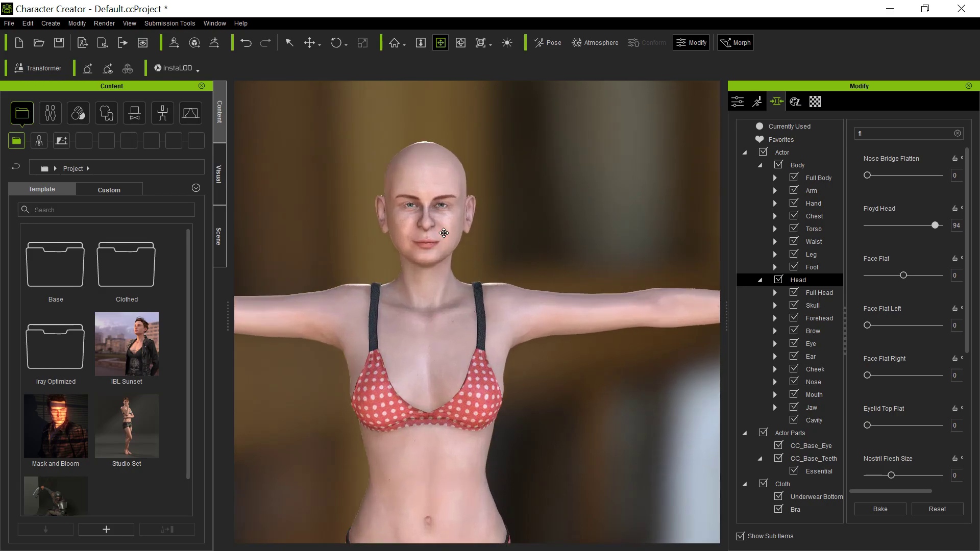
scroll(493, 296, up, 3)
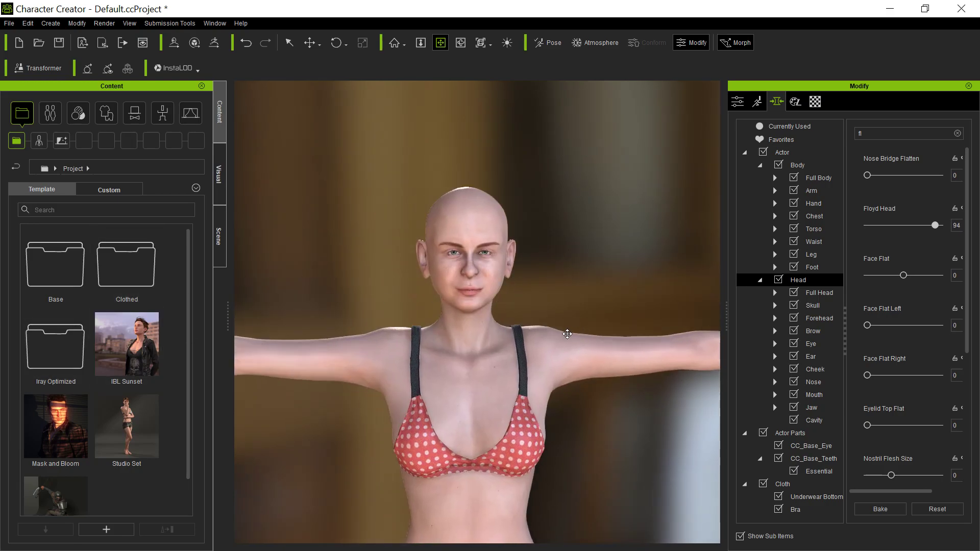